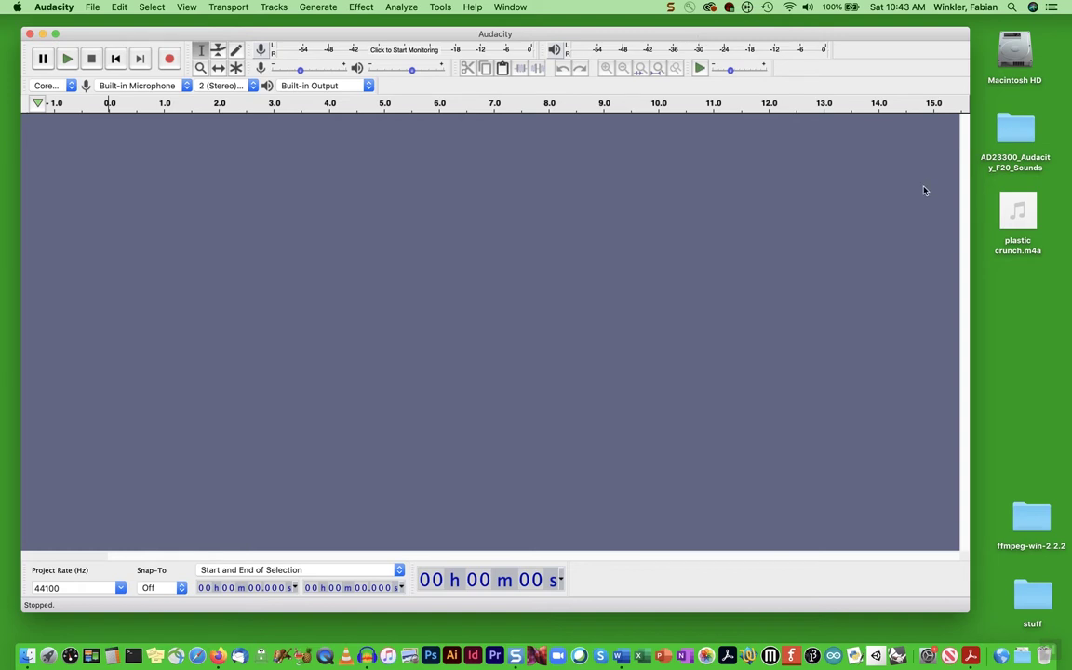
- Try importing plastic crunch.m4a into the Audacity project, then dismiss the import error
{"action": "left_click", "coordinate": [1028, 298]}
{"action": "mouse_move", "coordinate": [1025, 226]}
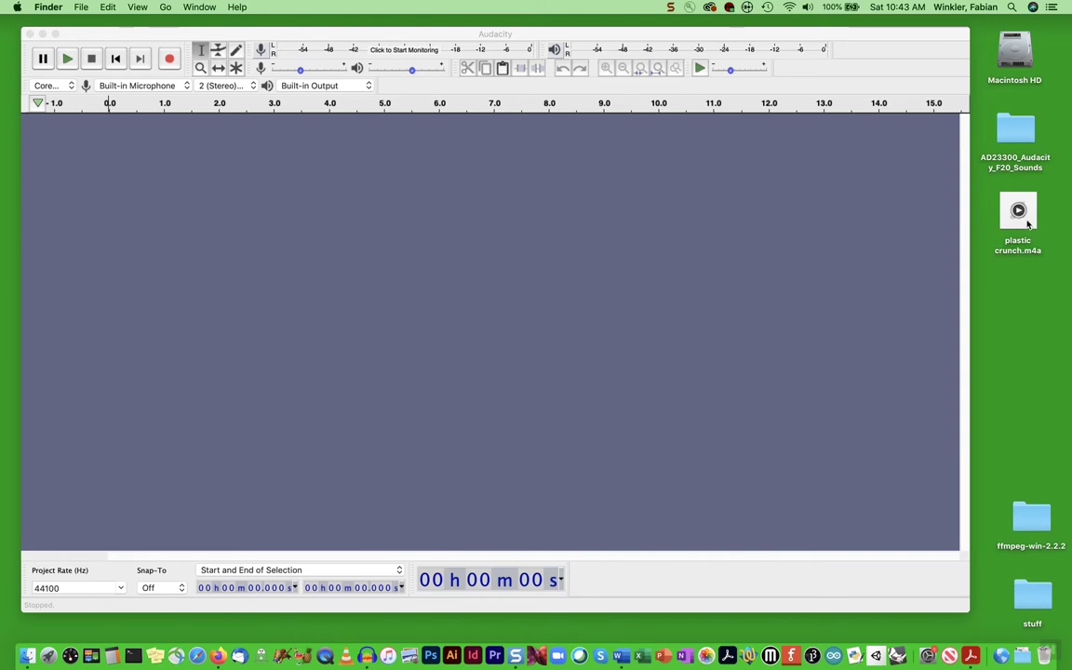
{"action": "left_click_drag", "start_coordinate": [1024, 227], "coordinate": [496, 292]}
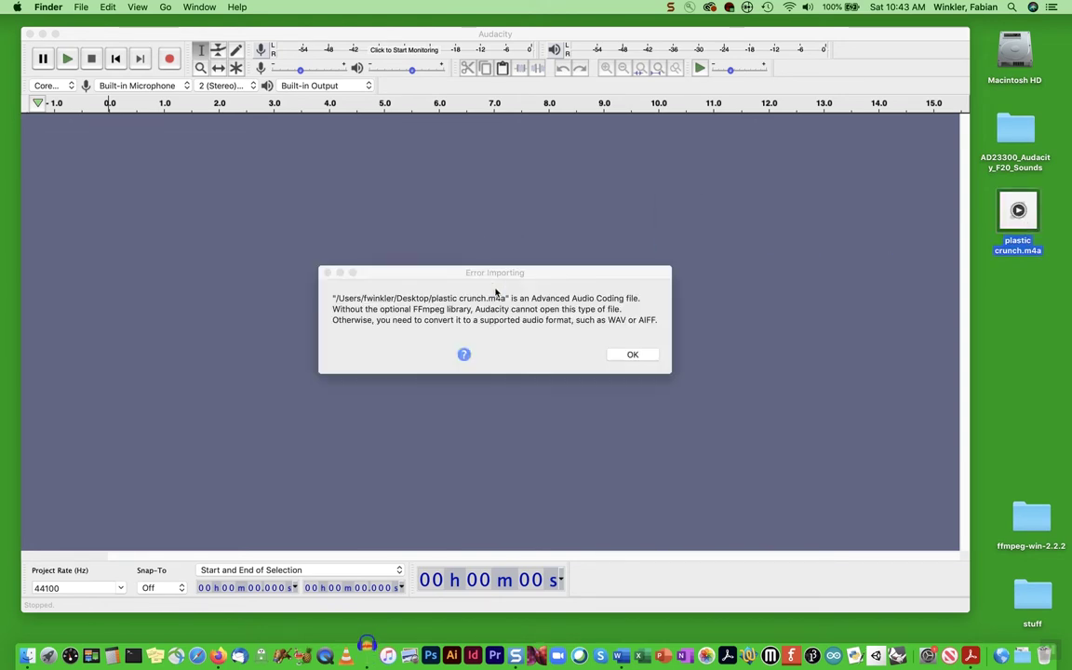
{"action": "left_click", "coordinate": [633, 356]}
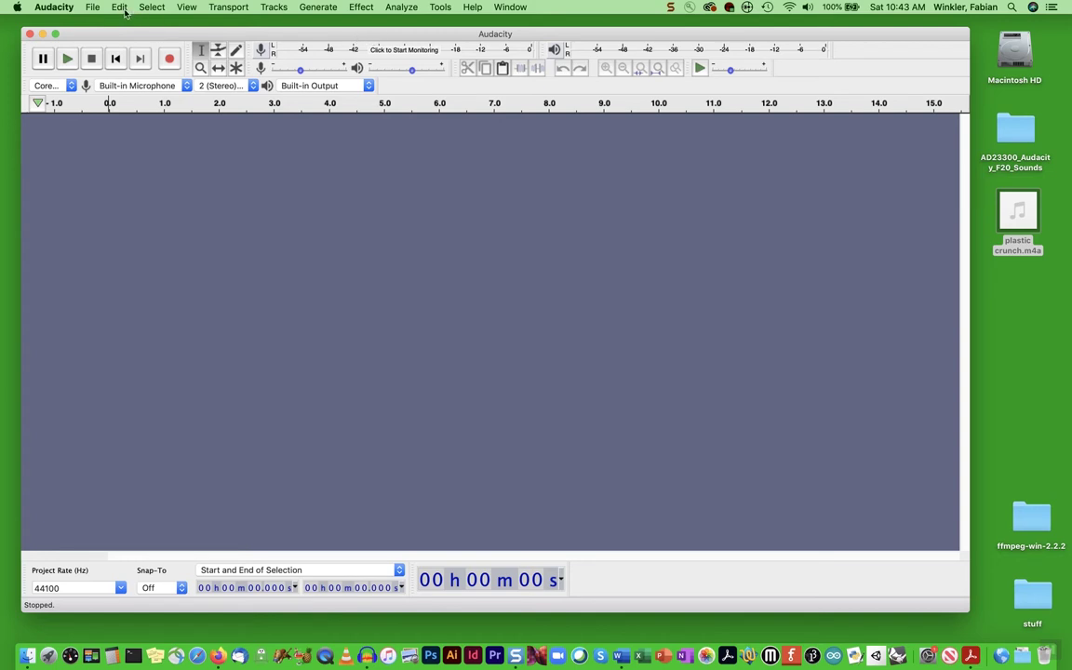
- In the Libraries preferences, request FFmpeg download help and open the Mac installation instructions
{"action": "left_click", "coordinate": [62, 8]}
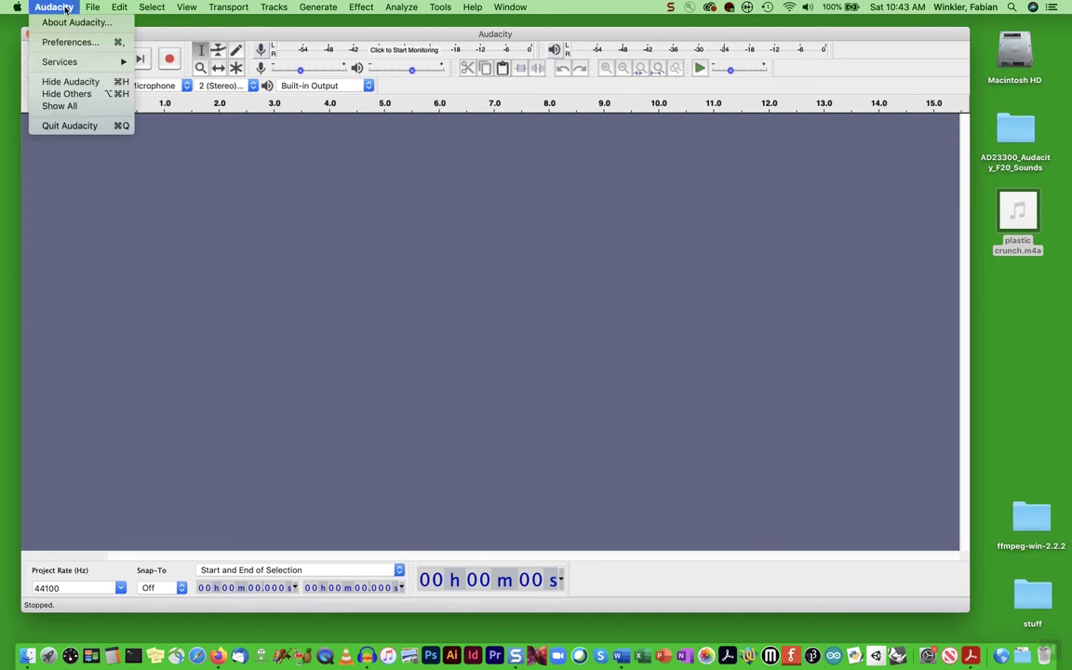
{"action": "left_click", "coordinate": [65, 42]}
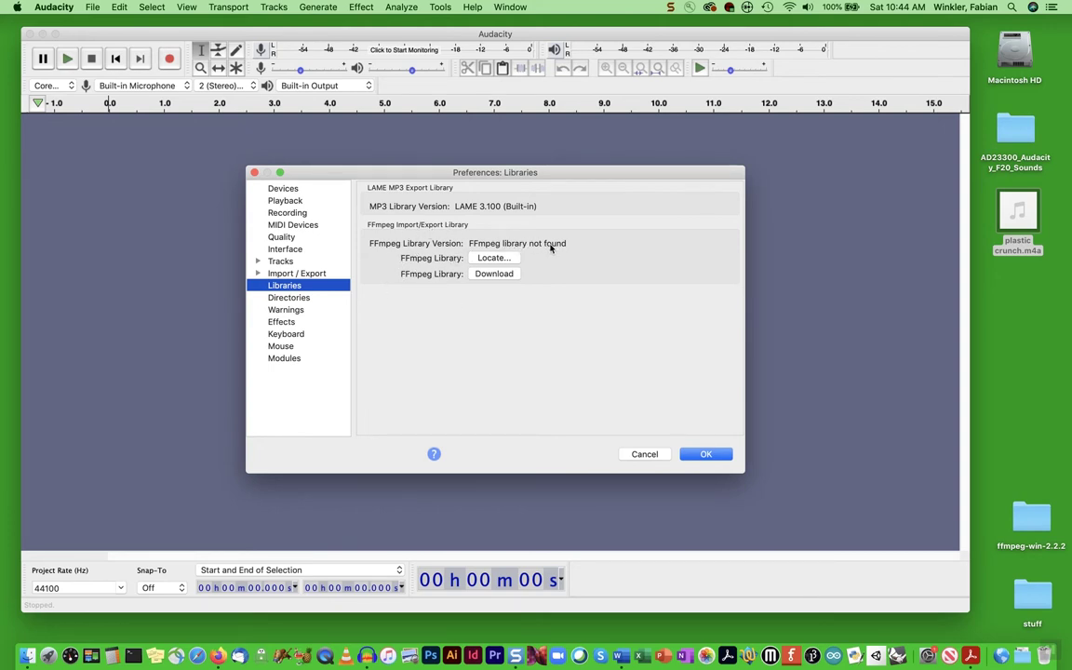
{"action": "left_click", "coordinate": [491, 275]}
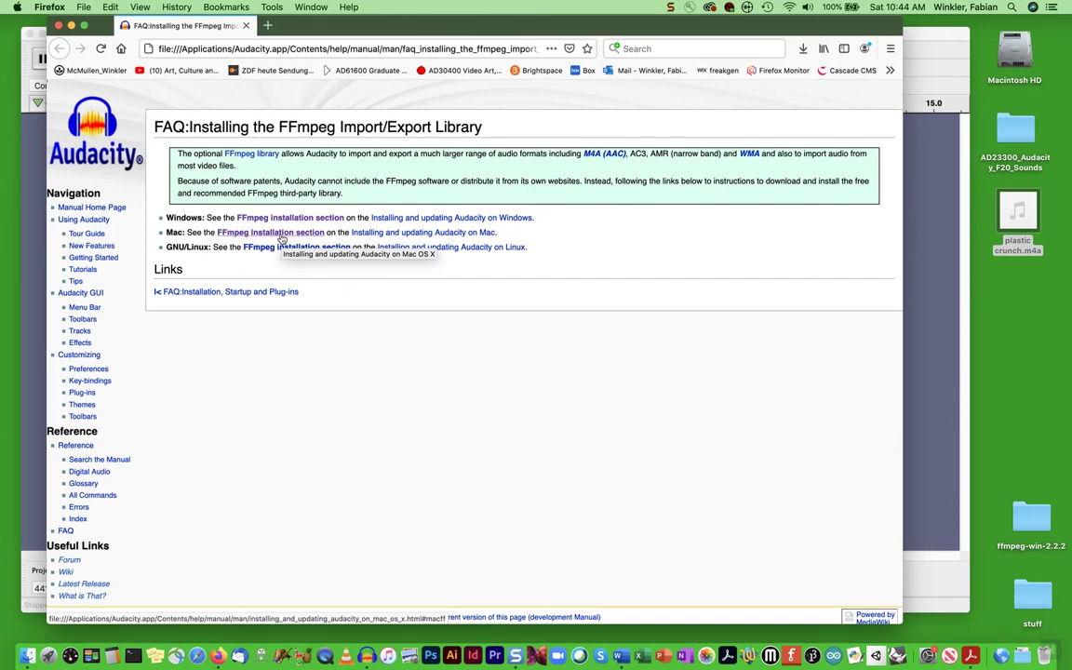
{"action": "left_click", "coordinate": [282, 238]}
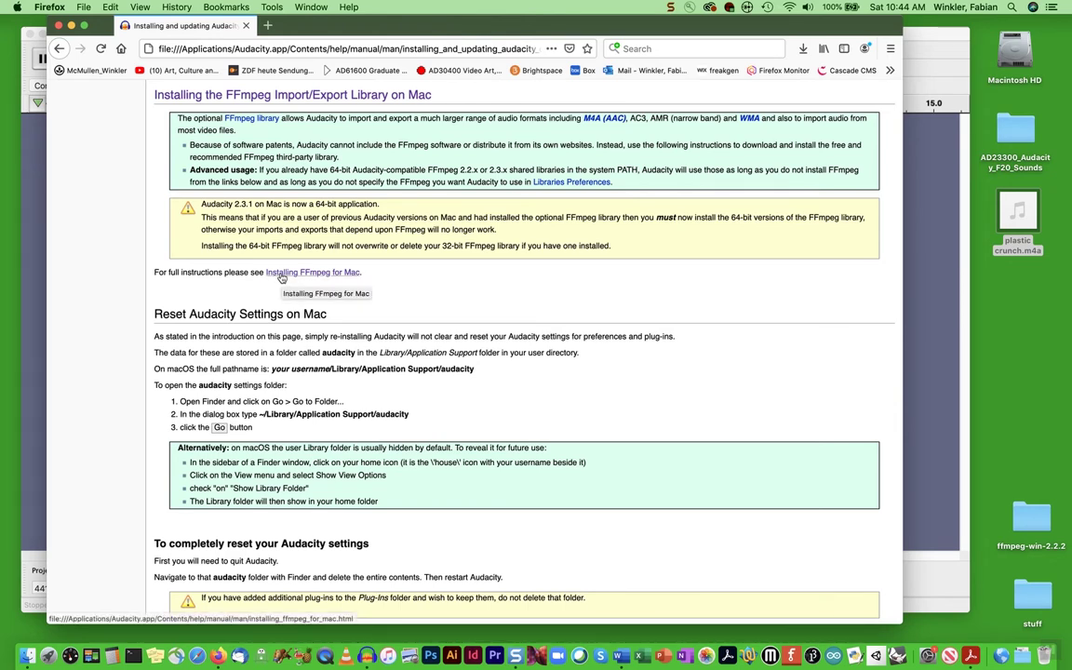
- Follow the manual links to lame.buanzo.org and save ffmpeg_64bit_osx.pkg, checking its download progress
{"action": "left_click", "coordinate": [282, 275]}
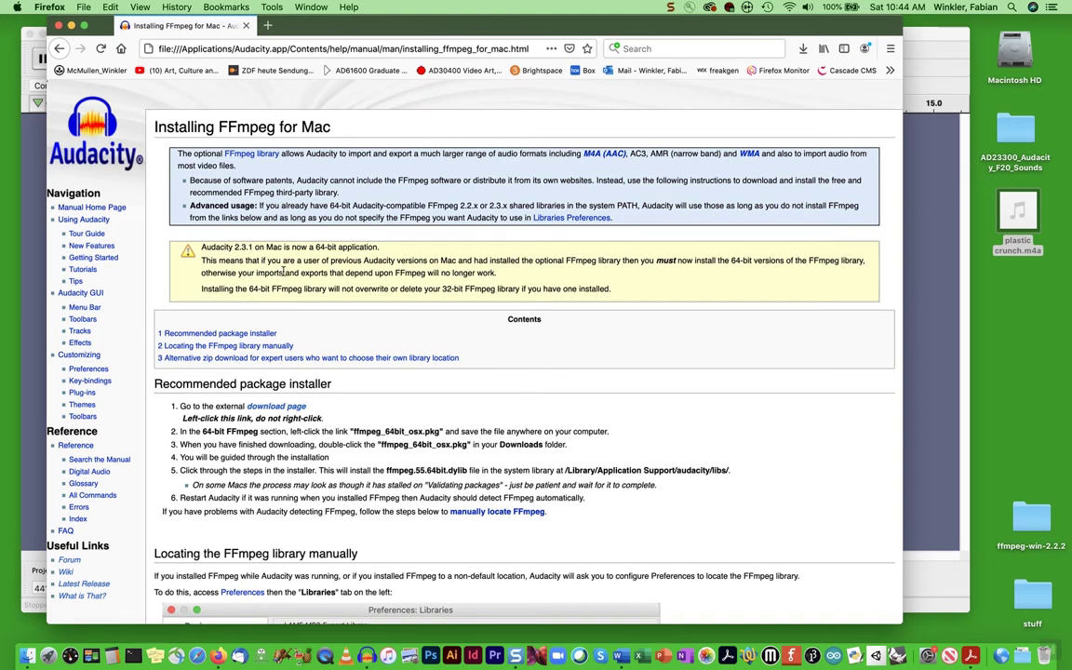
{"action": "left_click", "coordinate": [264, 410]}
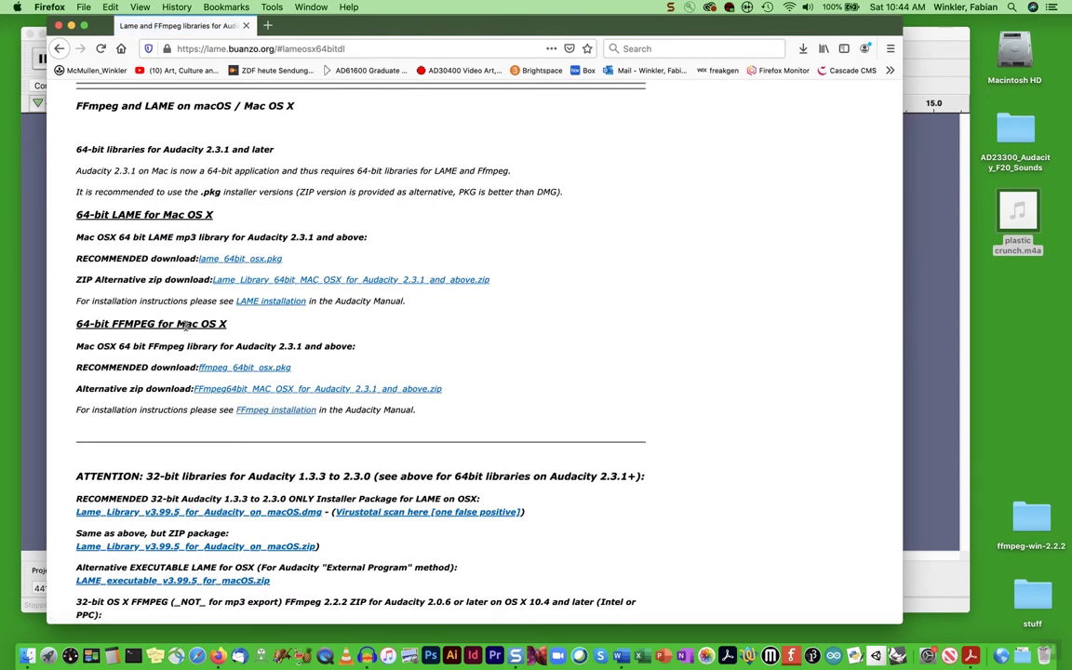
{"action": "left_click", "coordinate": [223, 368]}
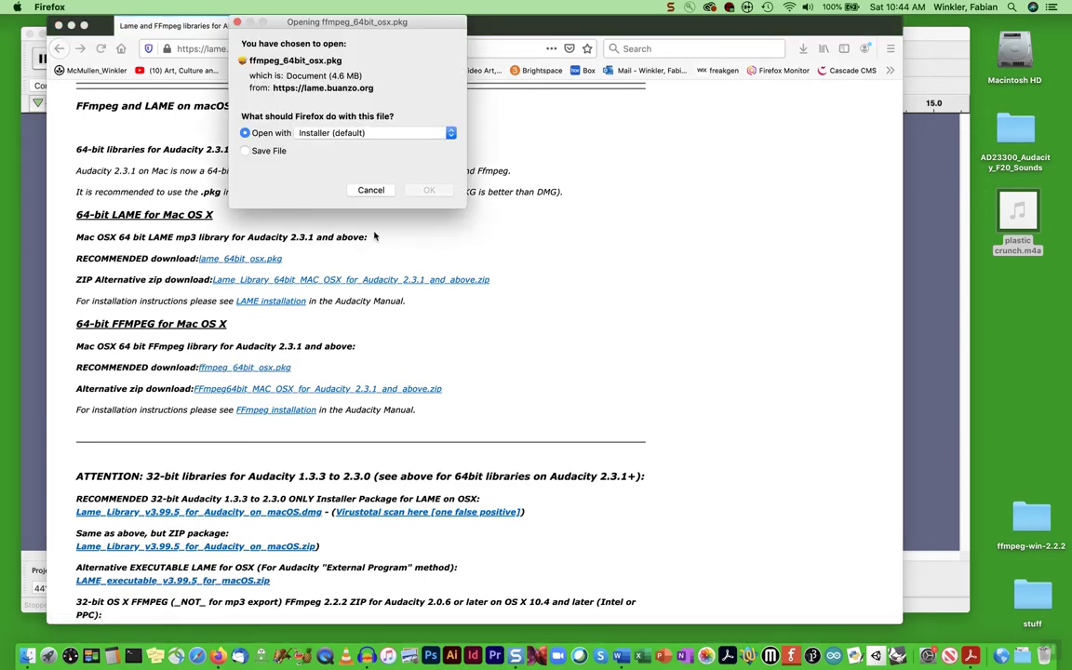
{"action": "left_click", "coordinate": [245, 150]}
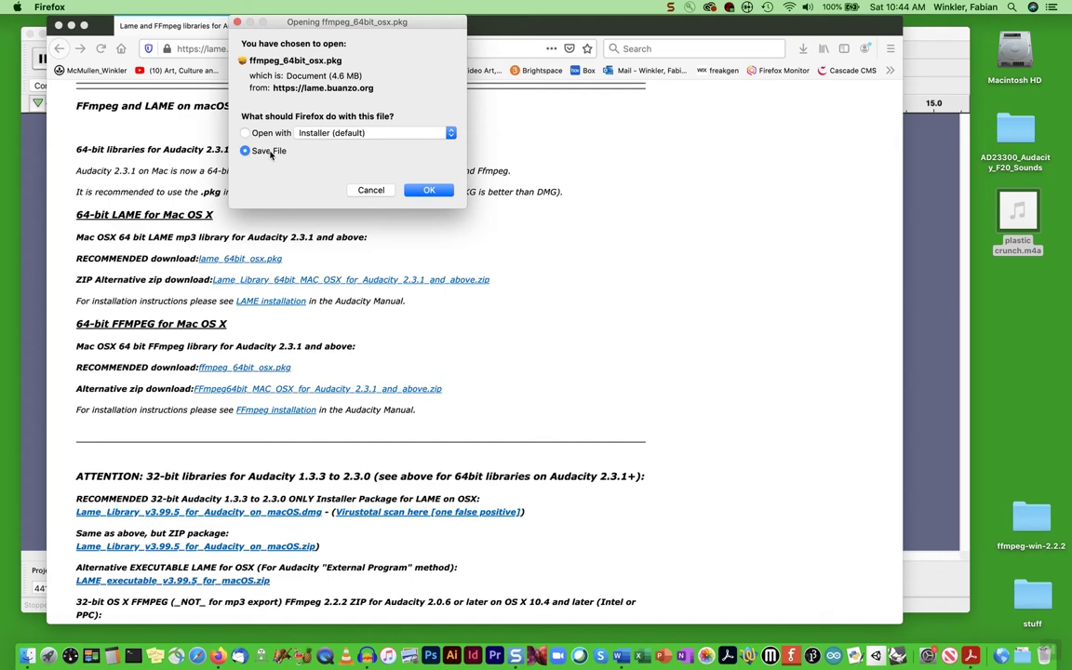
{"action": "left_click", "coordinate": [429, 190]}
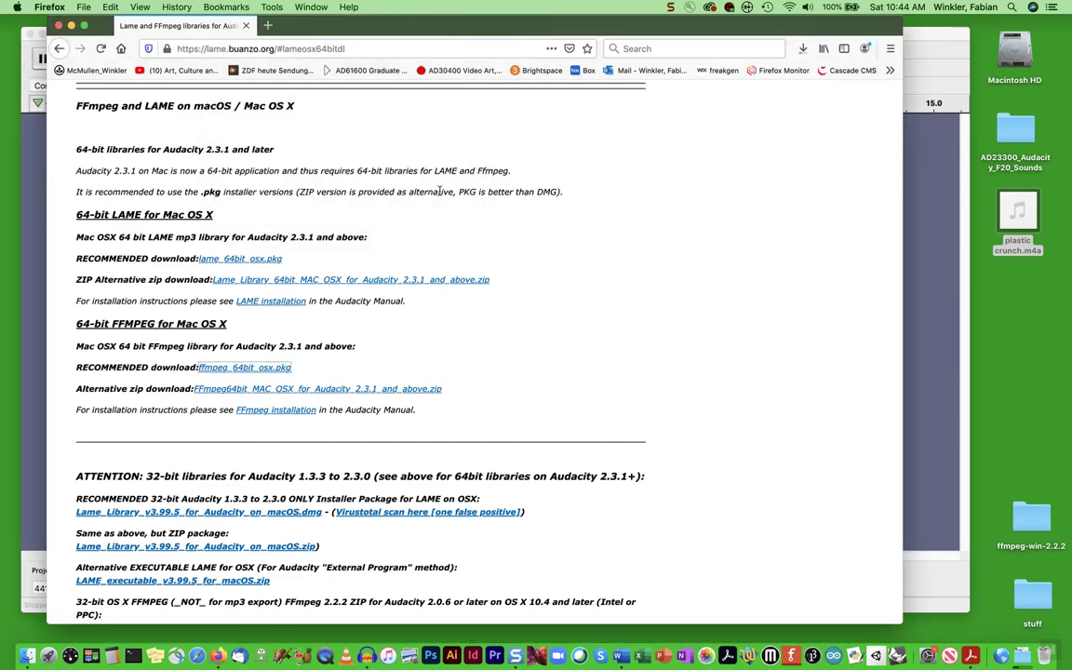
{"action": "left_click", "coordinate": [803, 49]}
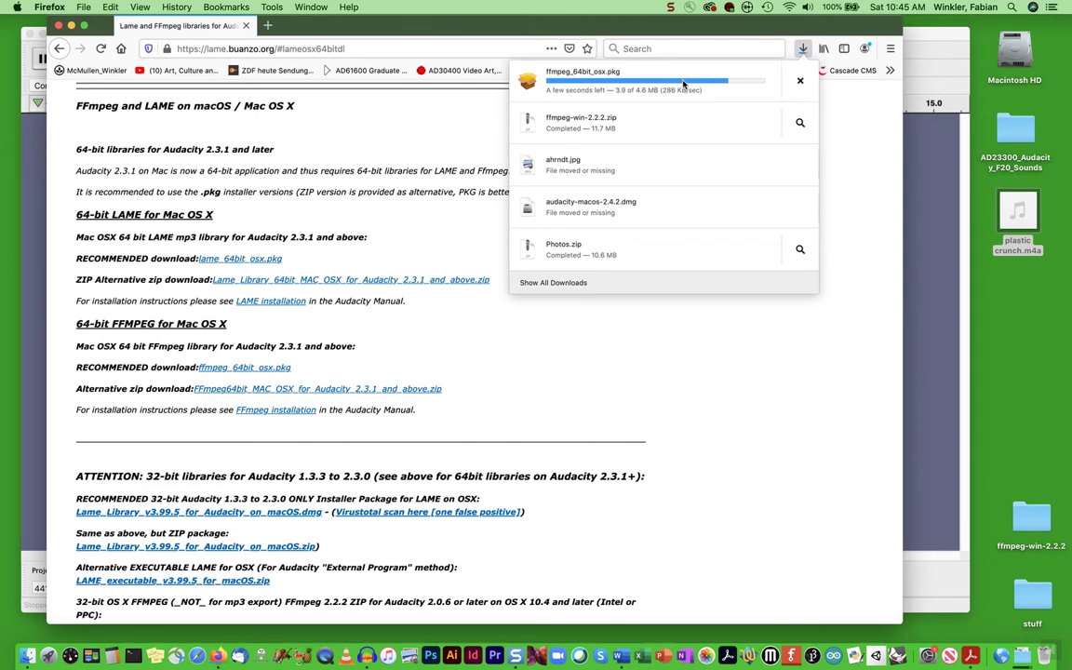
{"action": "left_click", "coordinate": [469, 134]}
- Go back three pages to the FFmpeg installation FAQ and open its Windows section
{"action": "left_click", "coordinate": [59, 49]}
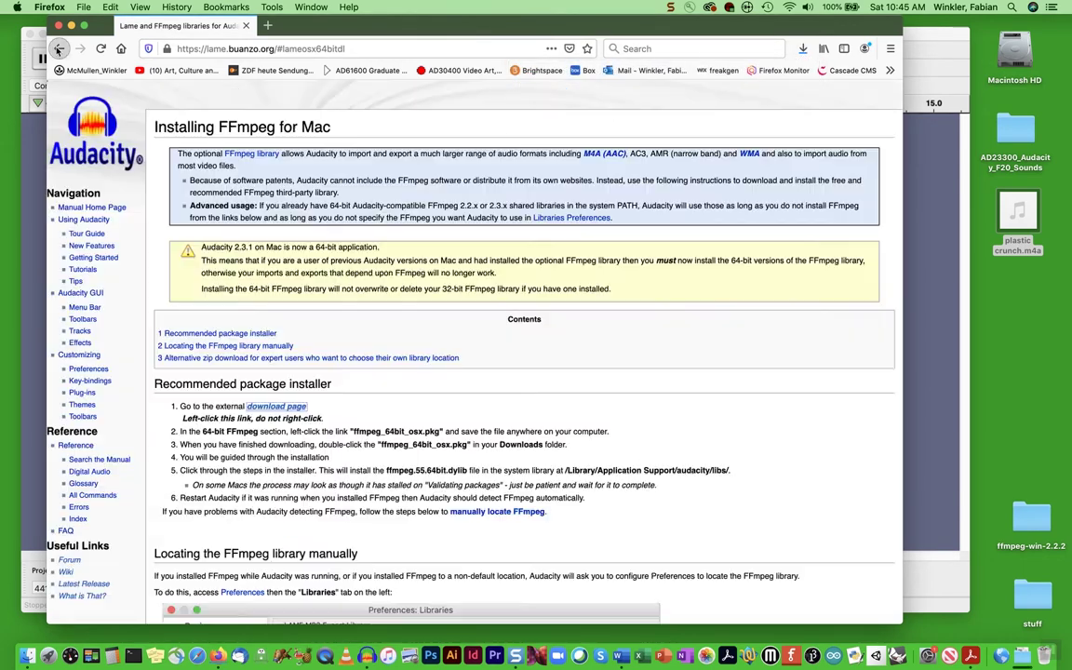
{"action": "left_click", "coordinate": [59, 48]}
{"action": "left_click", "coordinate": [59, 48]}
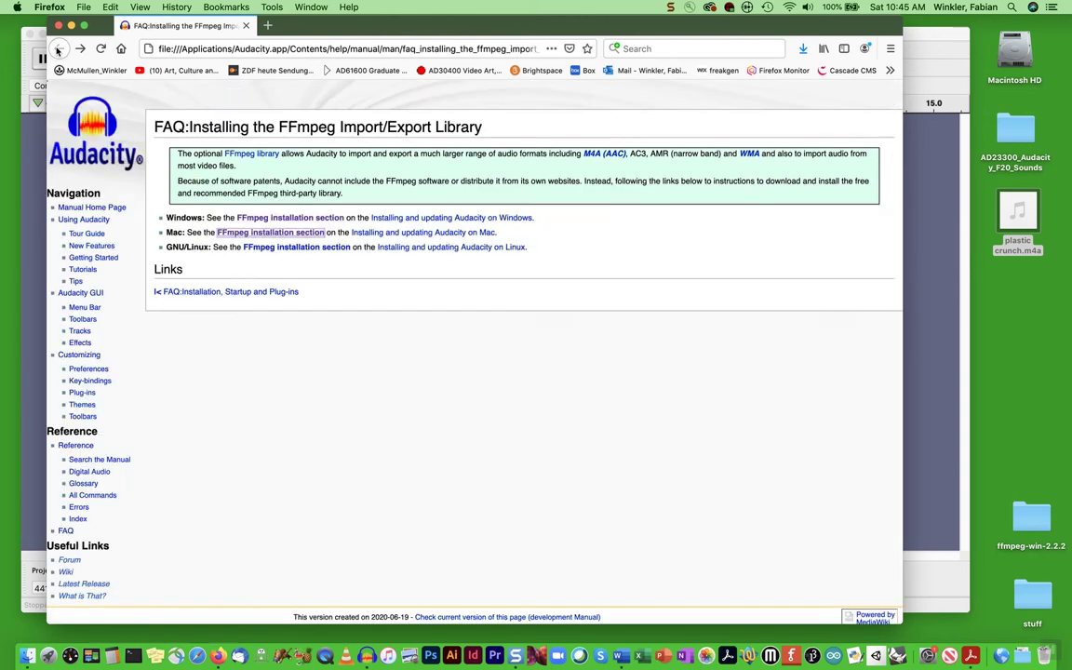
{"action": "left_click", "coordinate": [275, 220]}
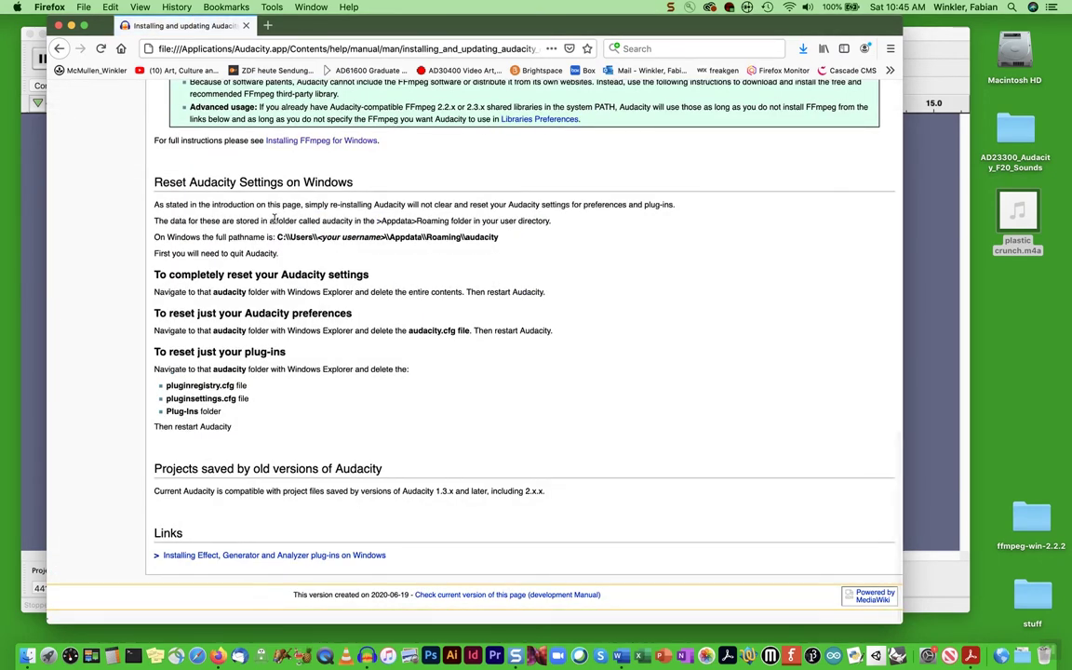
{"action": "scroll", "coordinate": [275, 220], "scroll_direction": "up", "scroll_amount": 5}
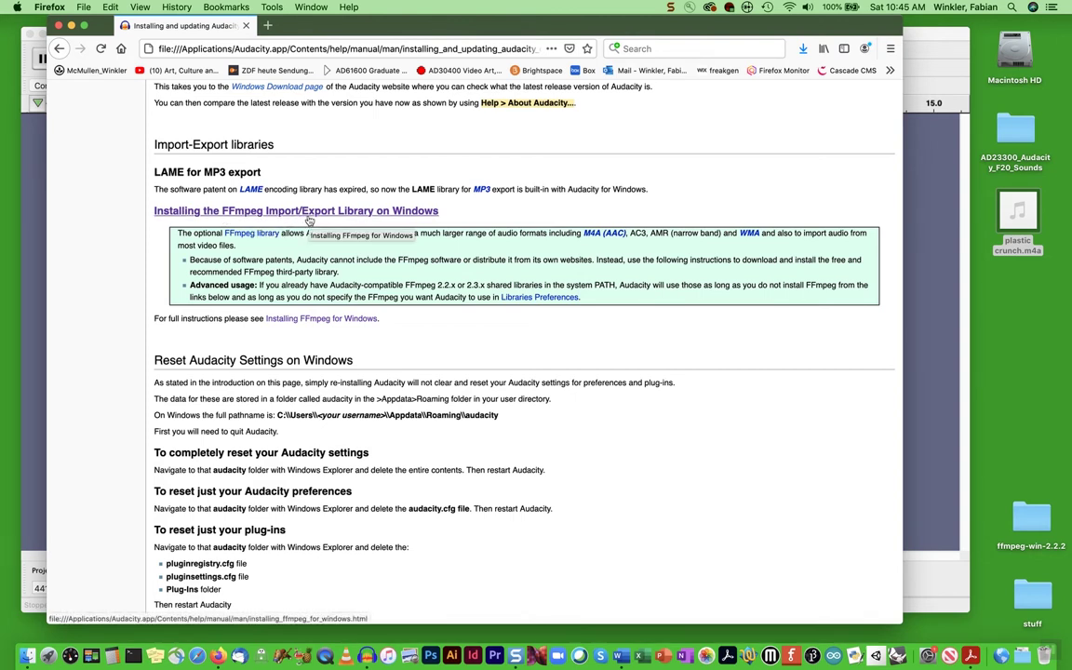
- Follow Installing FFmpeg for Windows to its download page, then select the ffmpeg-win-2.2.2 desktop folder
{"action": "left_click", "coordinate": [324, 321]}
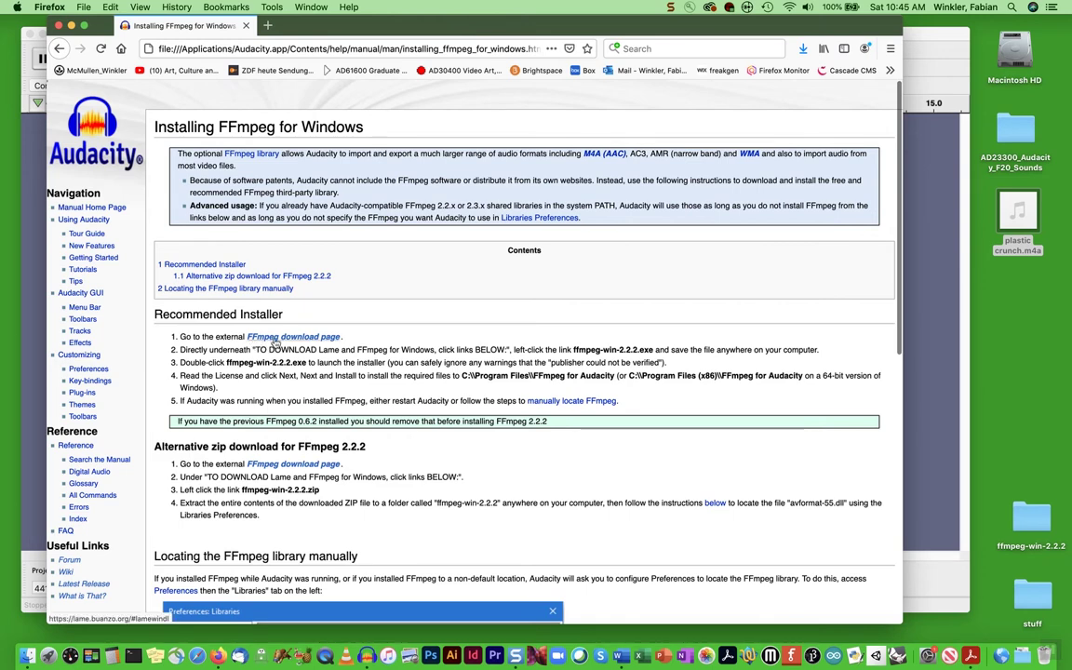
{"action": "left_click", "coordinate": [294, 339]}
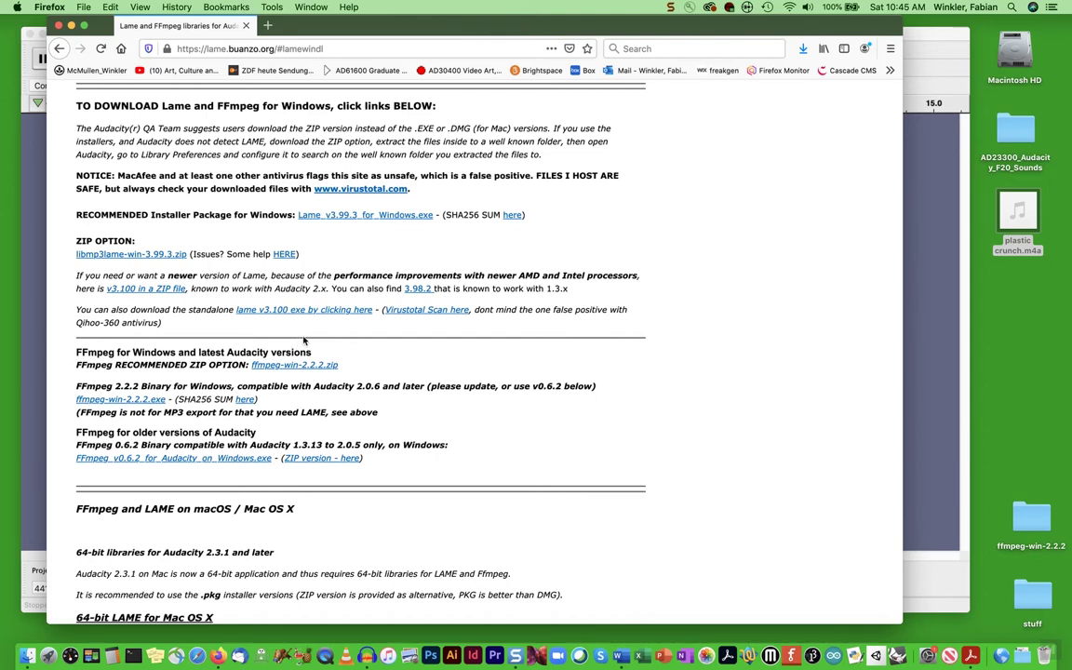
{"action": "scroll", "coordinate": [302, 341], "scroll_direction": "down", "scroll_amount": 2}
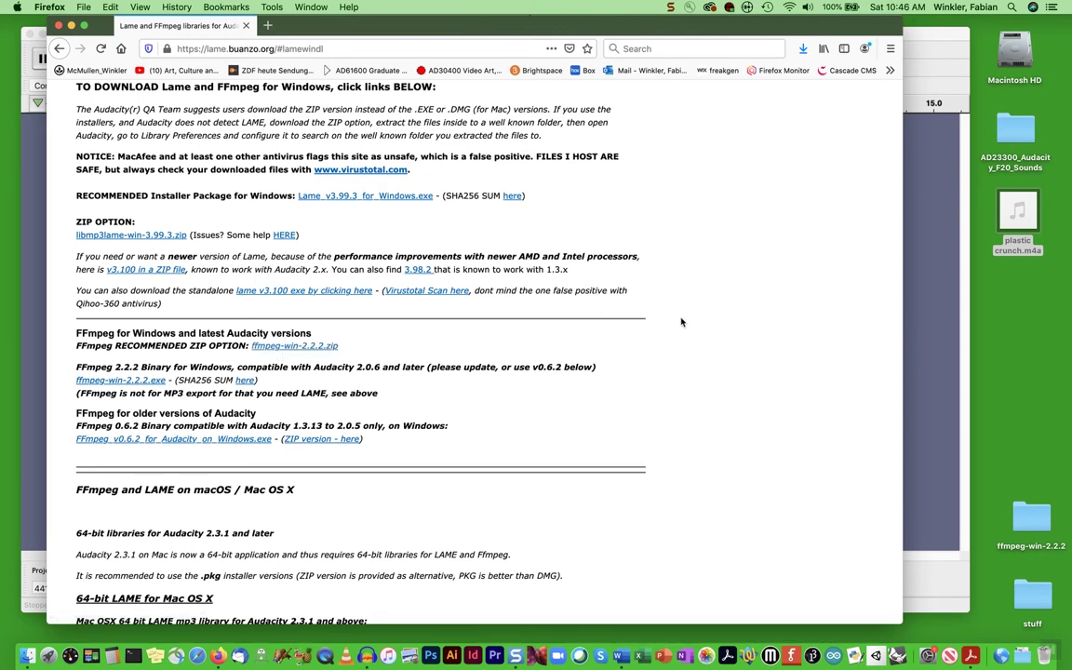
{"action": "left_click", "coordinate": [1031, 521]}
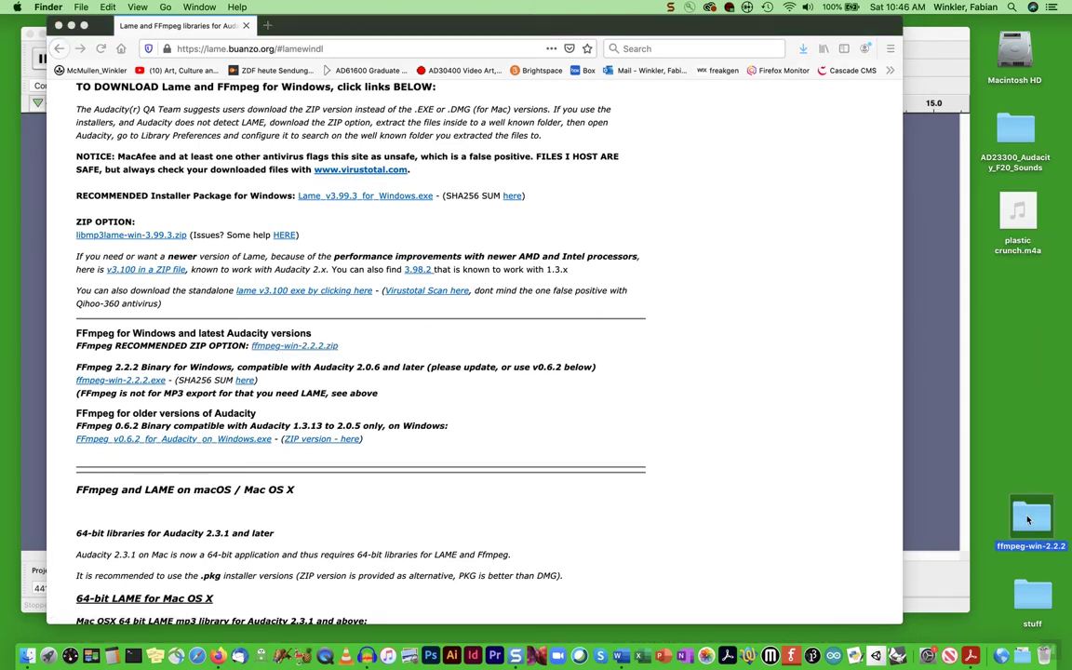
- Move the ffmpeg-win-2.2.2 folder up, view its ffmpeg.exe and DLLs, then close it
{"action": "left_click_drag", "start_coordinate": [1031, 526], "coordinate": [1022, 457]}
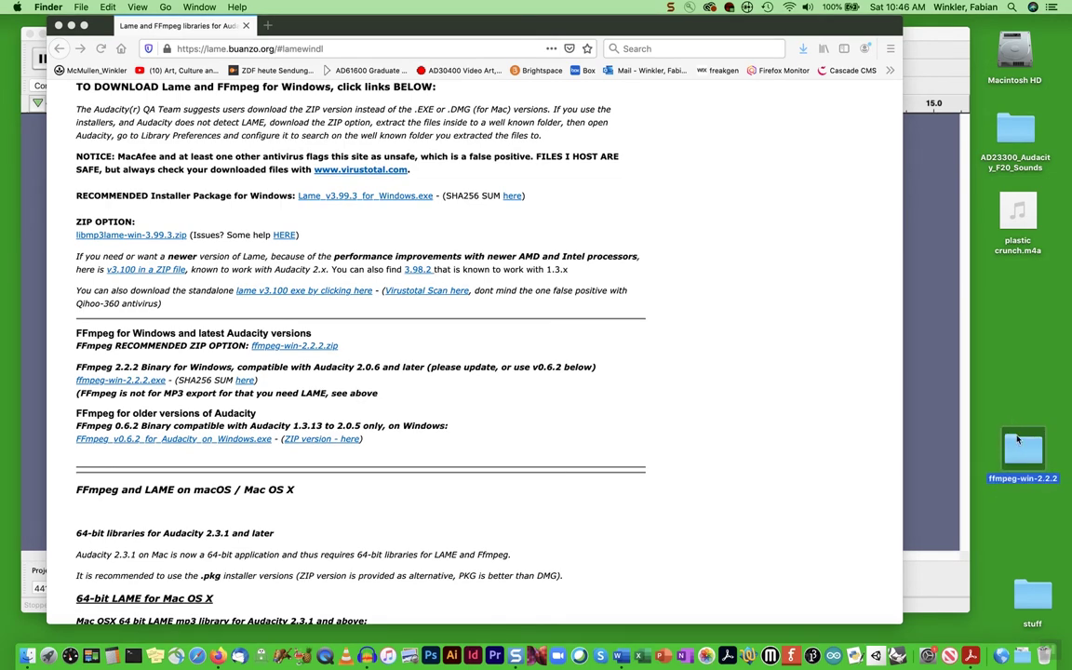
{"action": "double_click", "coordinate": [1023, 453]}
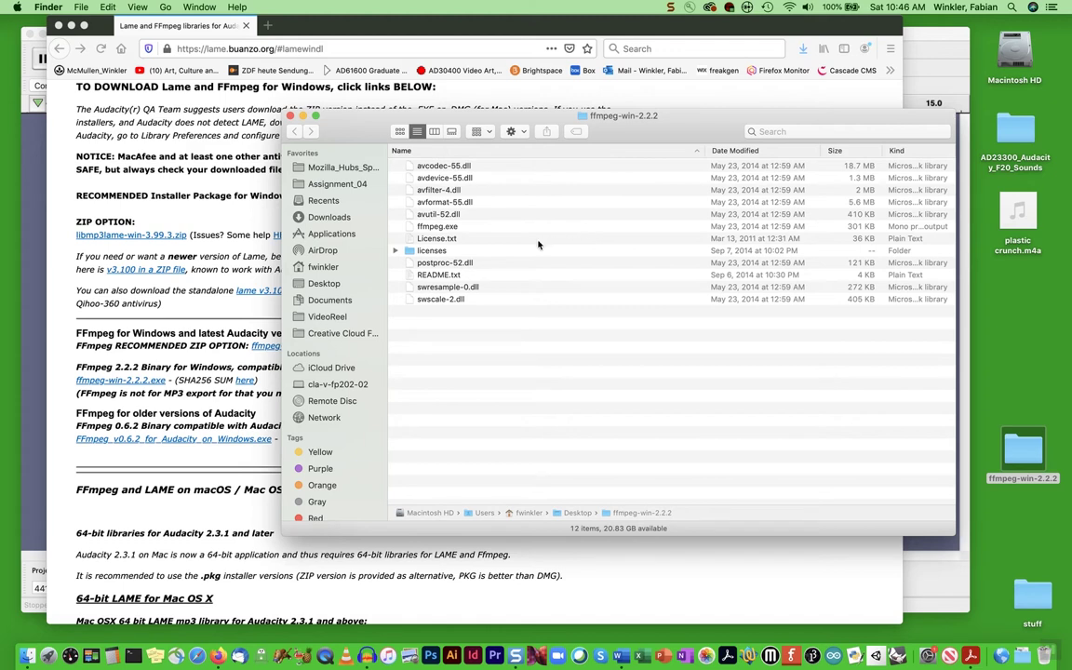
{"action": "left_click", "coordinate": [419, 228]}
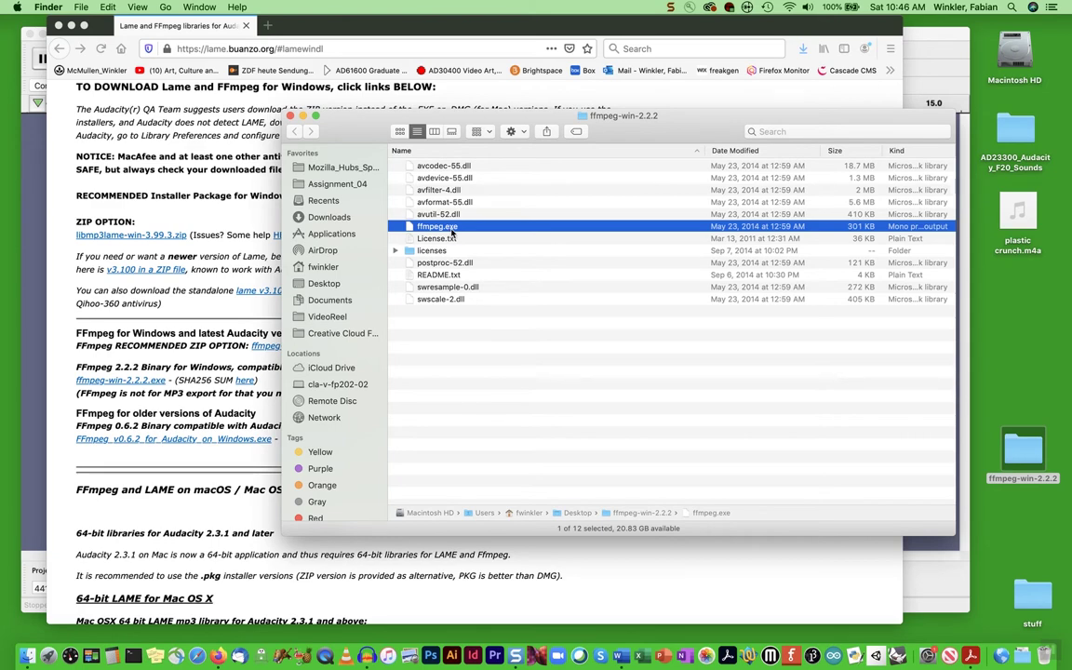
{"action": "left_click", "coordinate": [290, 117]}
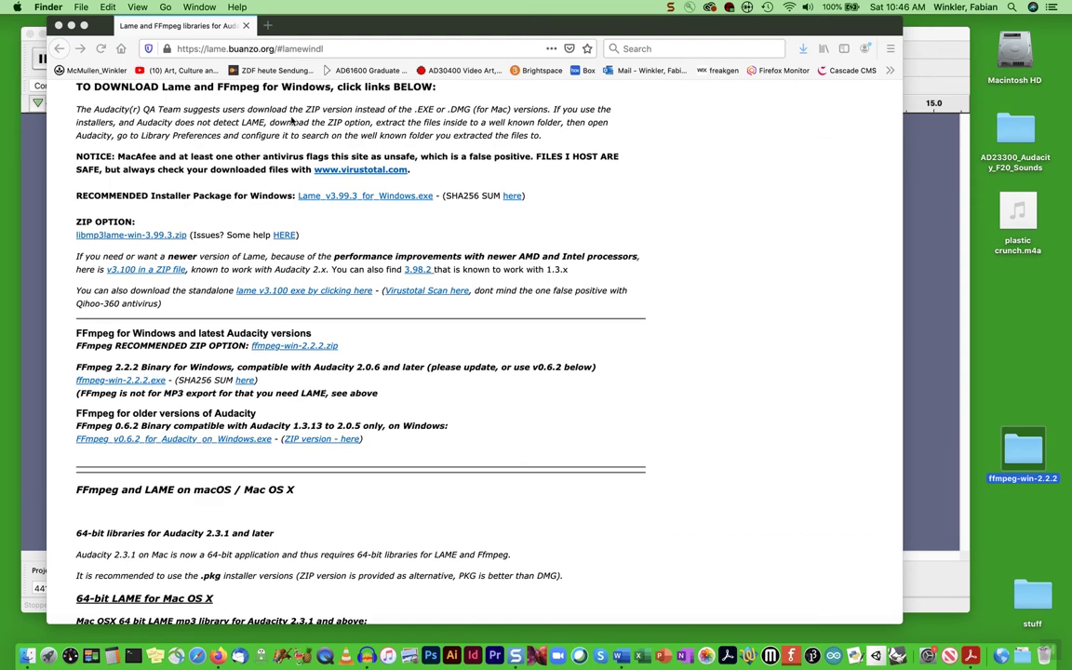
- Reveal the downloaded ffmpeg_64bit_osx.pkg from Firefox's downloads and launch its installer
{"action": "left_click", "coordinate": [299, 28]}
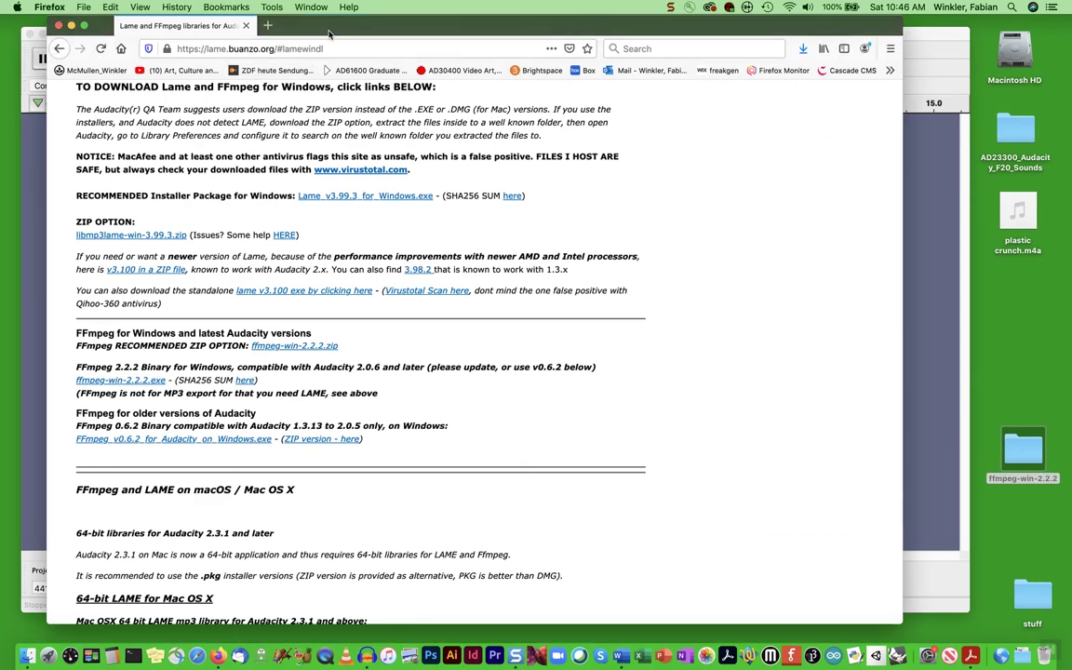
{"action": "left_click", "coordinate": [802, 49]}
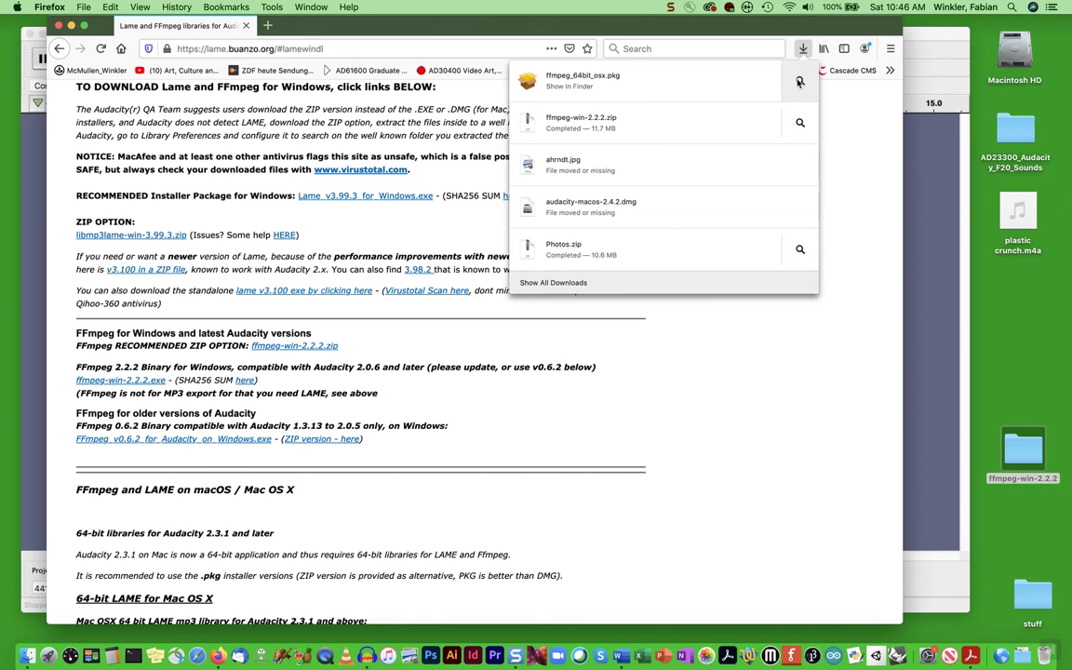
{"action": "left_click", "coordinate": [798, 82]}
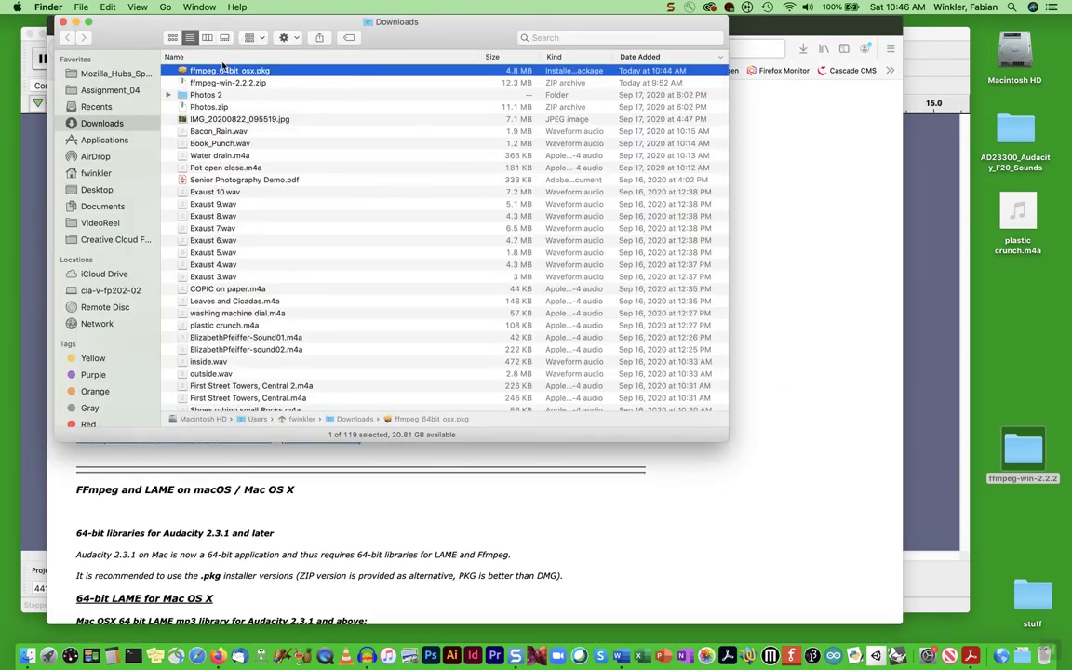
{"action": "double_click", "coordinate": [181, 74]}
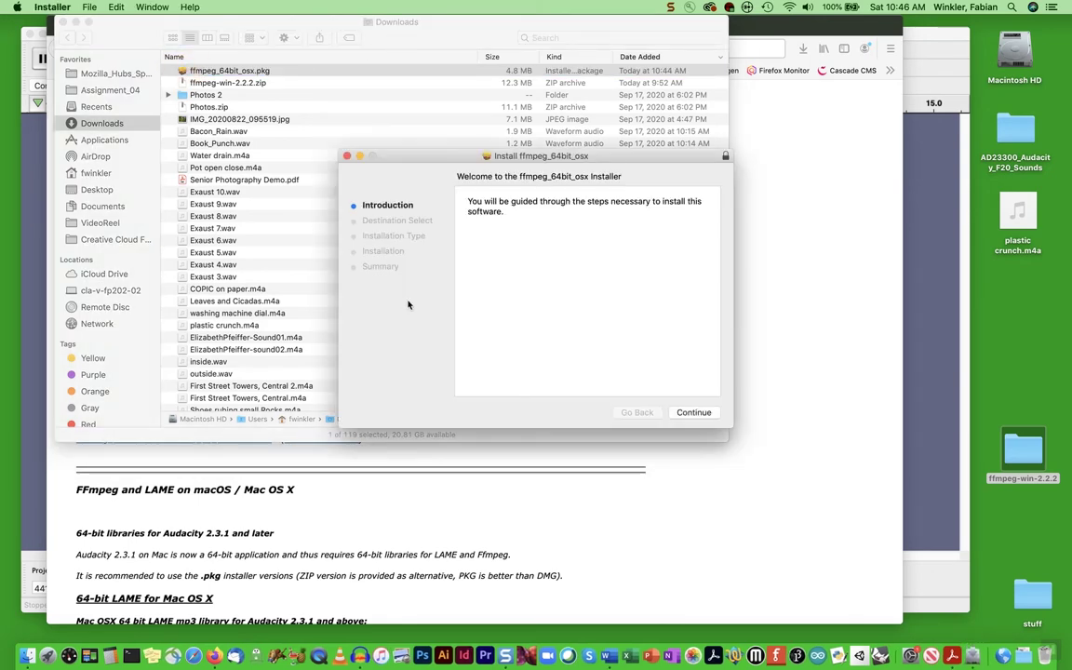
- Run the standard FFmpeg installation with administrator credentials, then move the package to the Trash
{"action": "left_click", "coordinate": [694, 413]}
{"action": "left_click", "coordinate": [698, 412]}
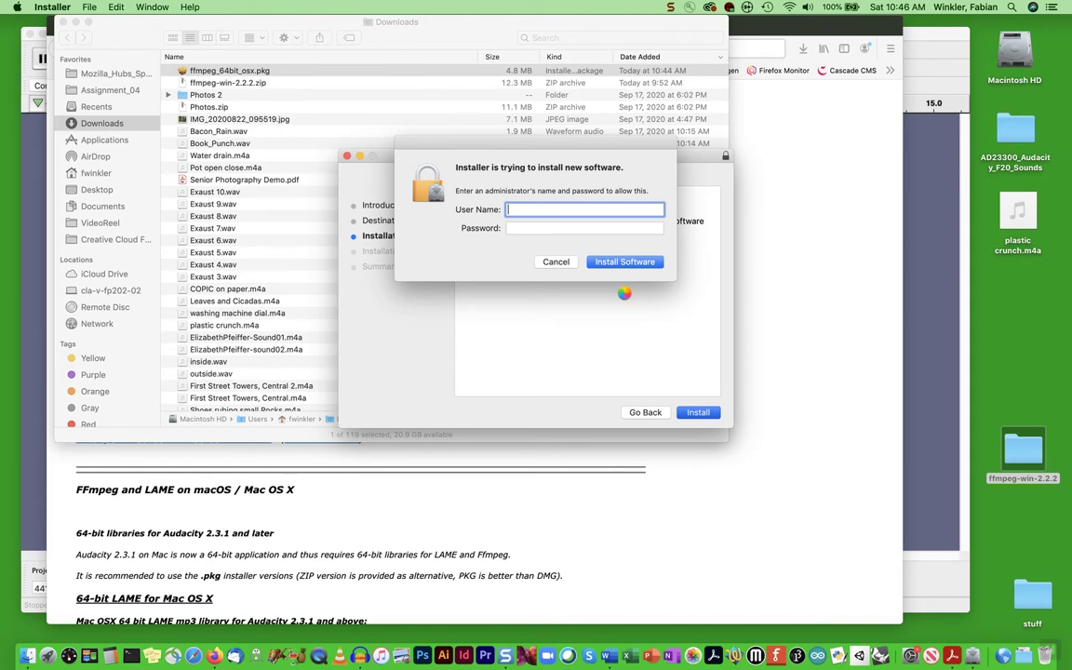
{"action": "key", "text": "Return"}
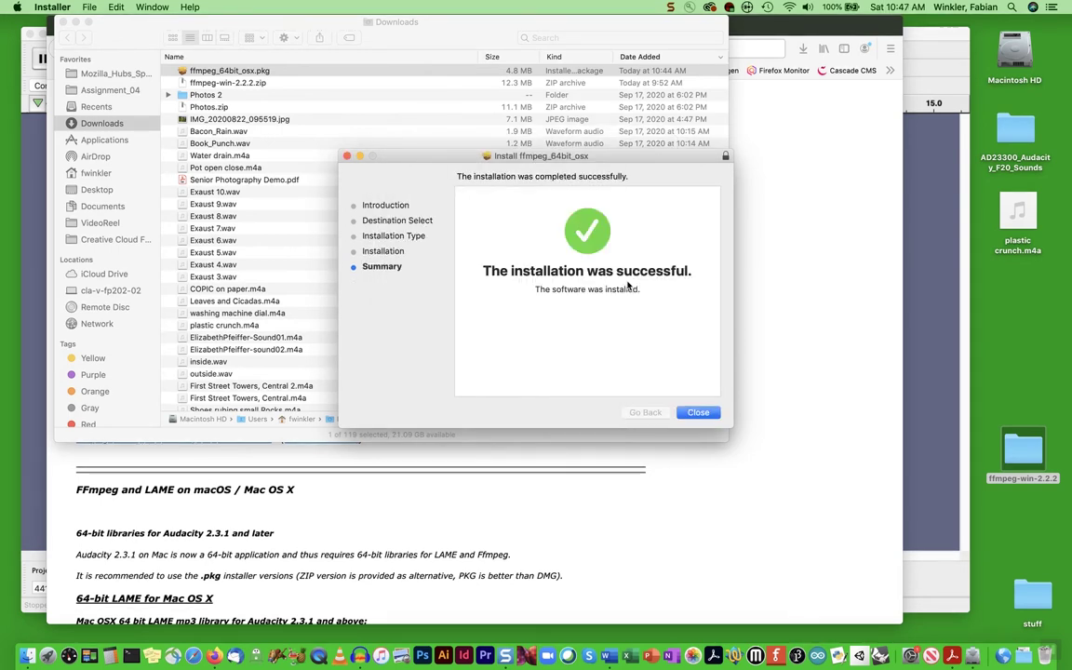
{"action": "left_click", "coordinate": [699, 412]}
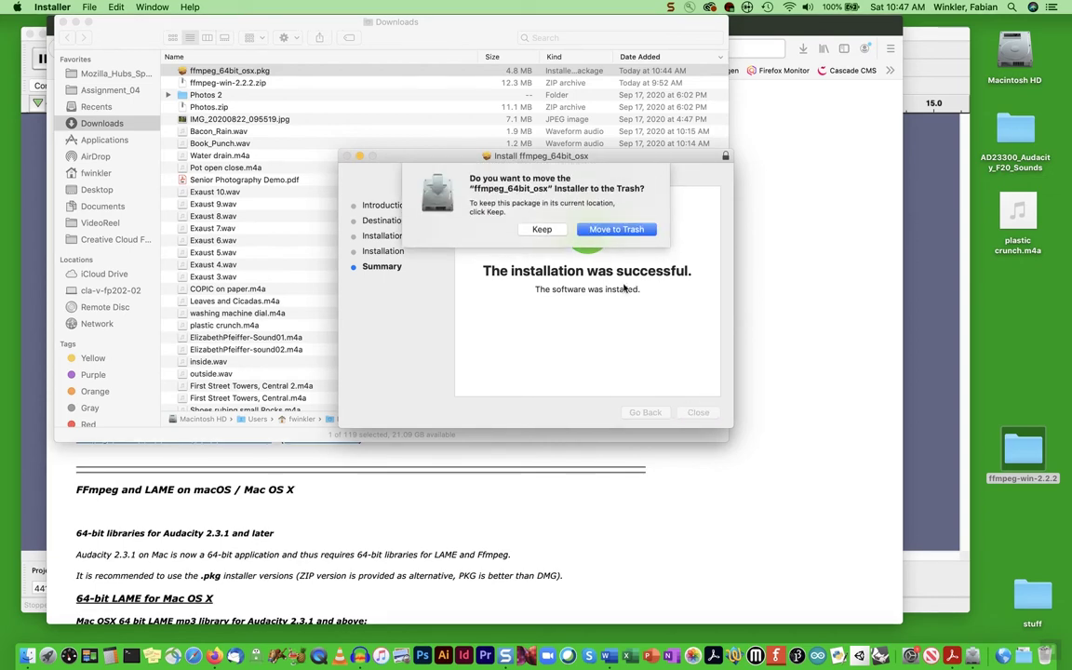
{"action": "left_click", "coordinate": [610, 229]}
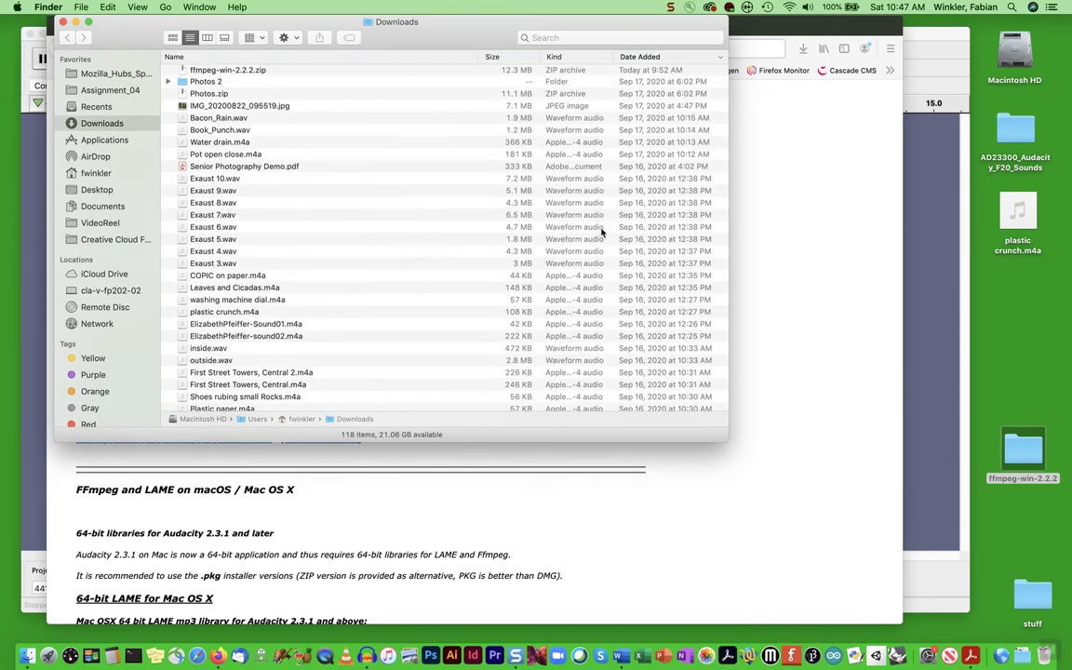
- Close the Downloads folder and Firefox, and dismiss Audacity's Libraries preferences
{"action": "left_click", "coordinate": [62, 21]}
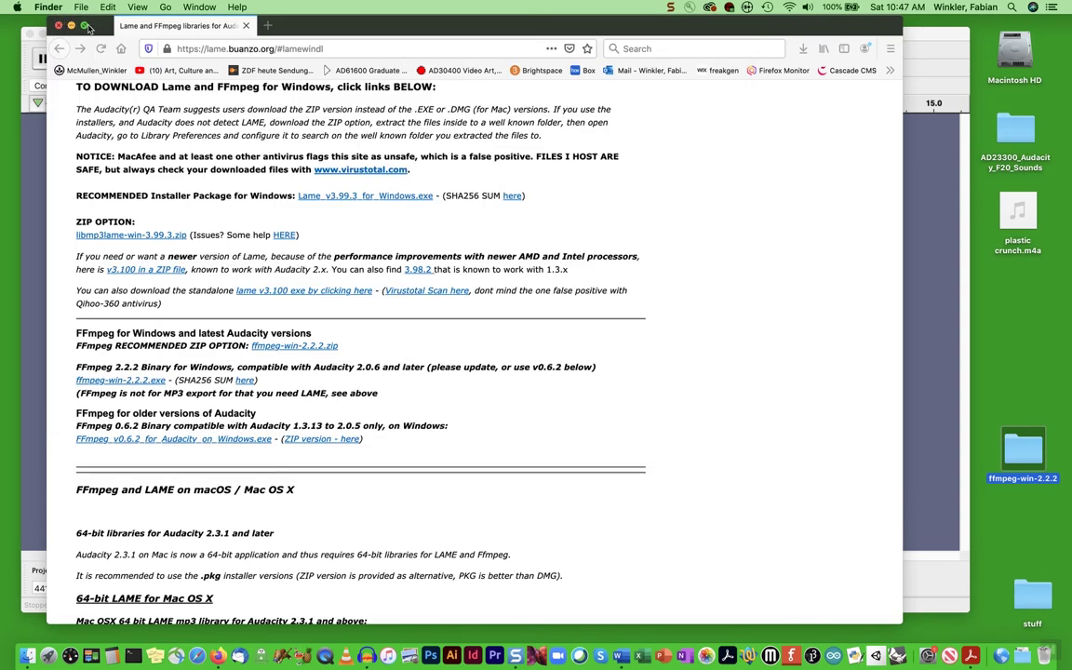
{"action": "left_click", "coordinate": [57, 25]}
{"action": "left_click", "coordinate": [267, 34]}
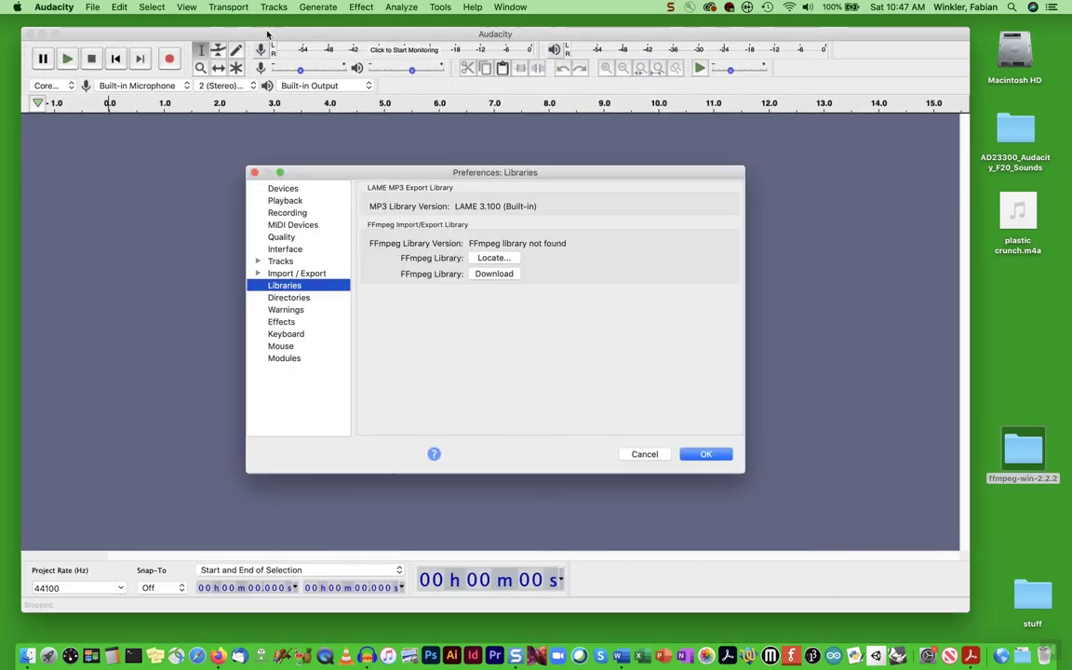
{"action": "left_click", "coordinate": [704, 455]}
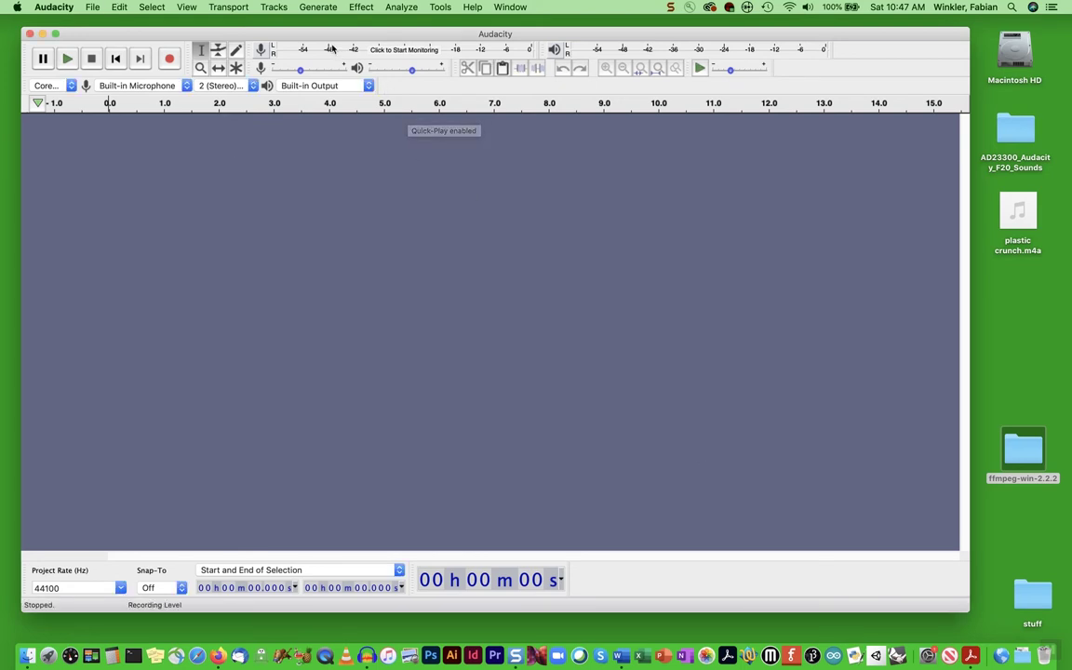
- Quit Audacity with Cmd+Q and relaunch it from the Dock
{"action": "key", "text": "super+q"}
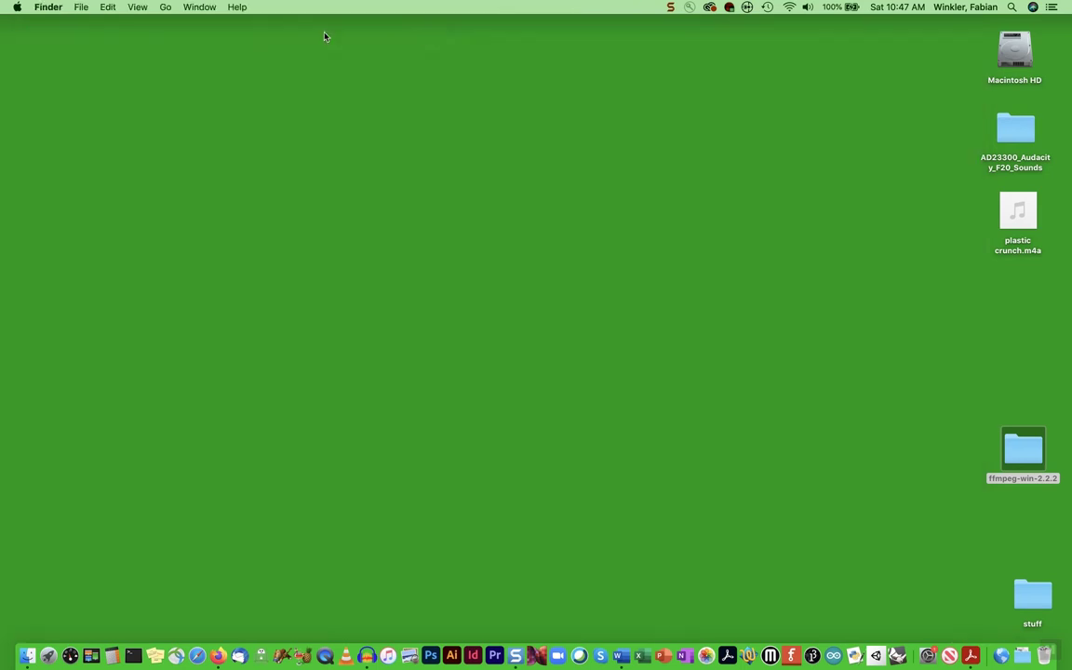
{"action": "left_click", "coordinate": [365, 624]}
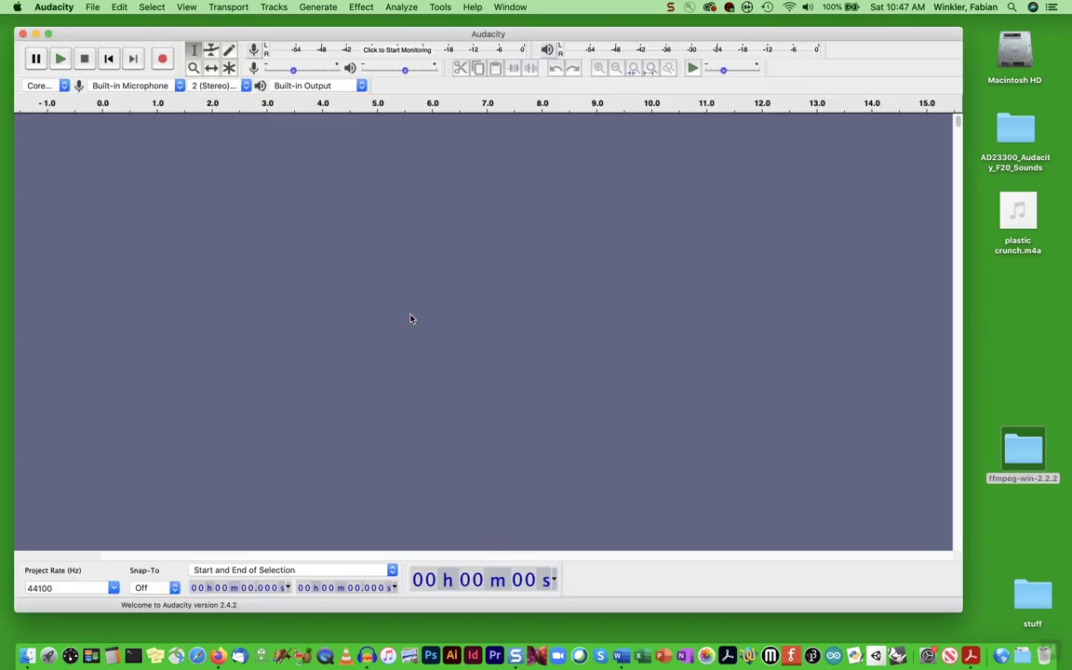
{"action": "left_click", "coordinate": [54, 7]}
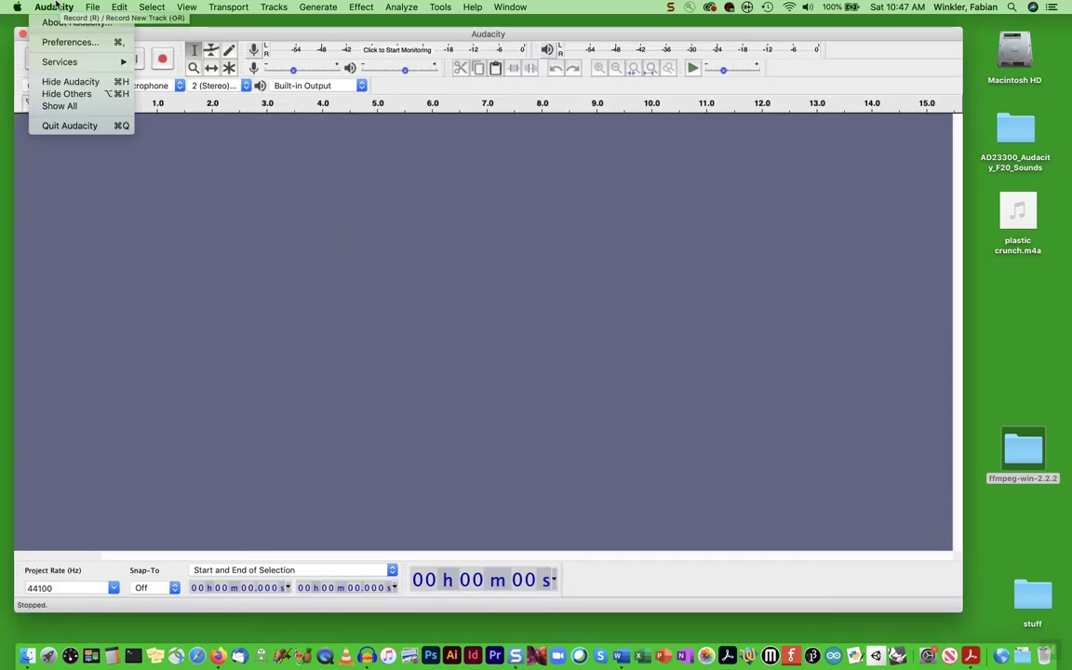
{"action": "left_click", "coordinate": [56, 42]}
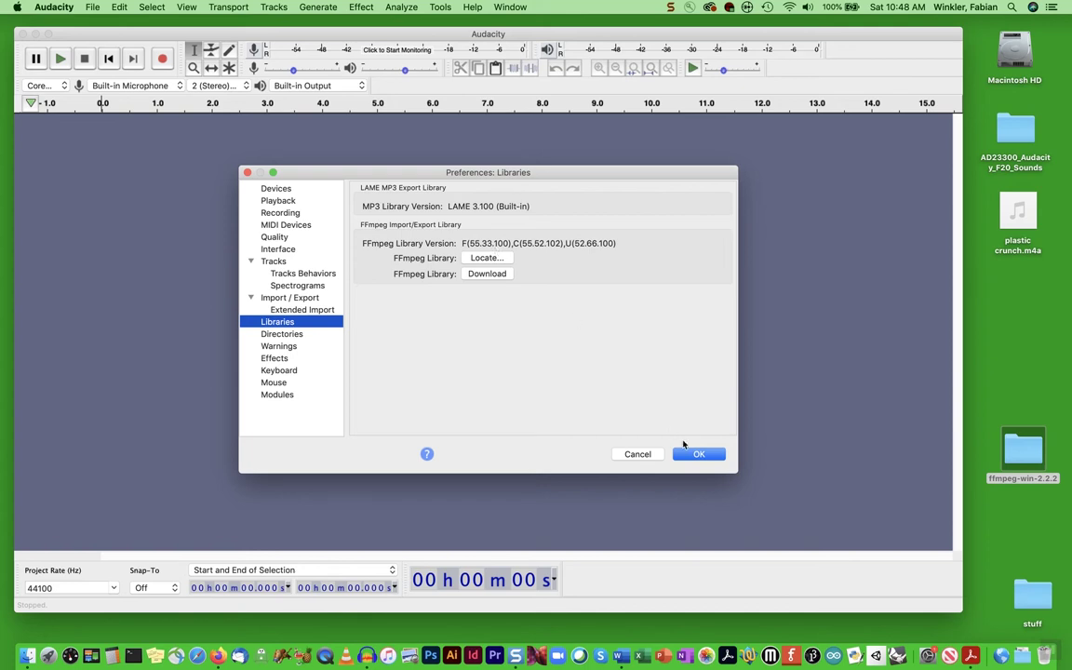
{"action": "key", "text": "Return"}
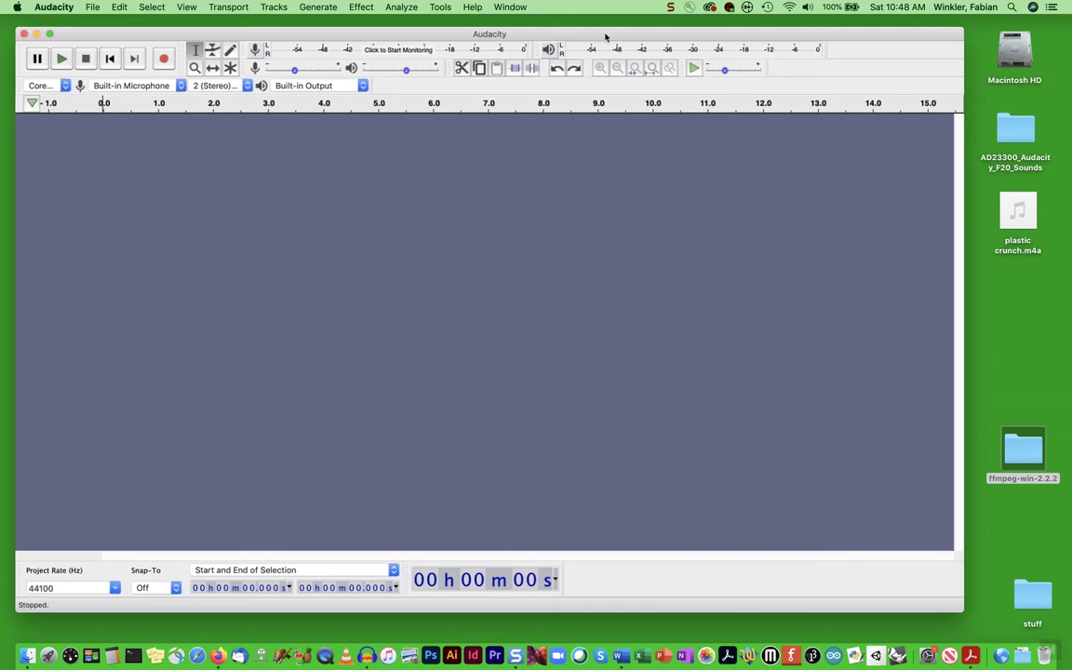
{"action": "left_click_drag", "start_coordinate": [603, 33], "coordinate": [616, 35]}
{"action": "left_click_drag", "start_coordinate": [1019, 212], "coordinate": [410, 263]}
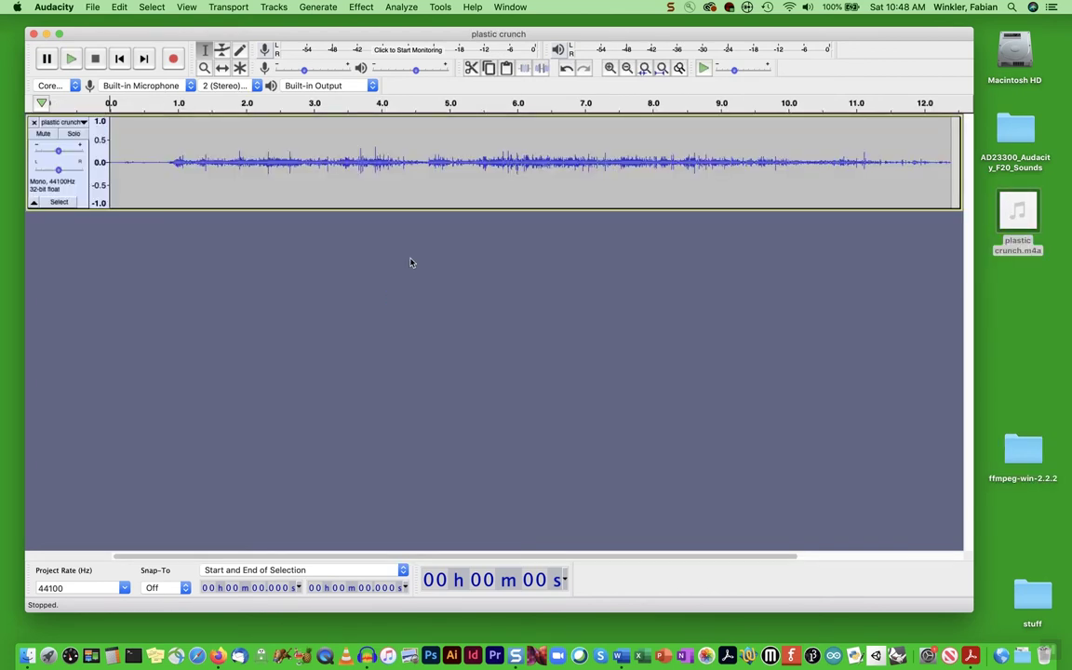
{"action": "left_click", "coordinate": [253, 162]}
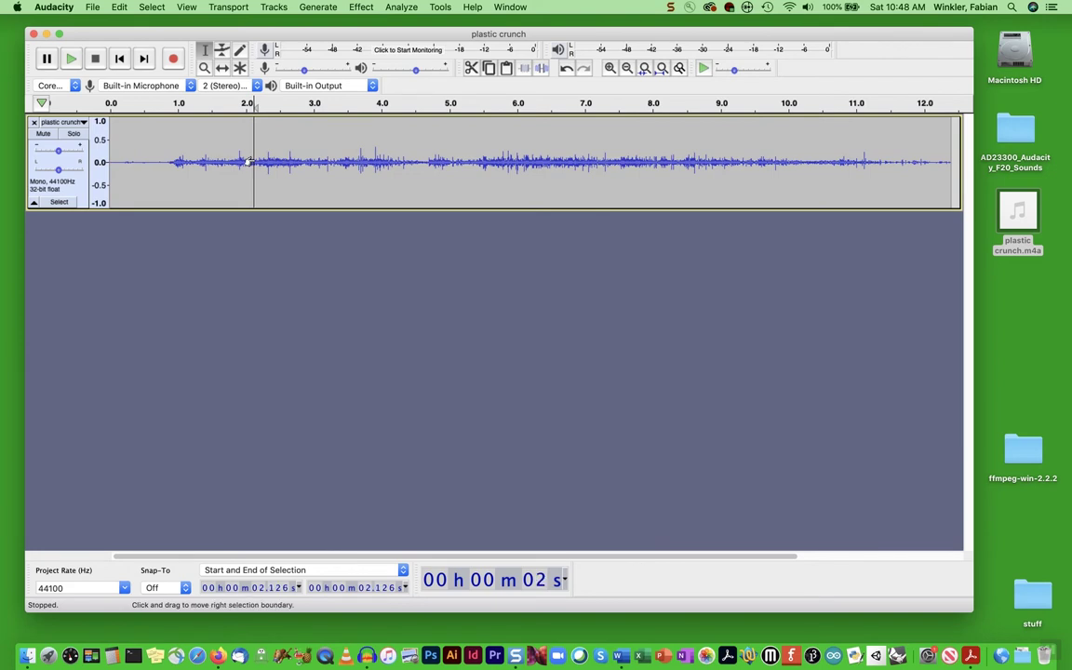
{"action": "key", "text": "space"}
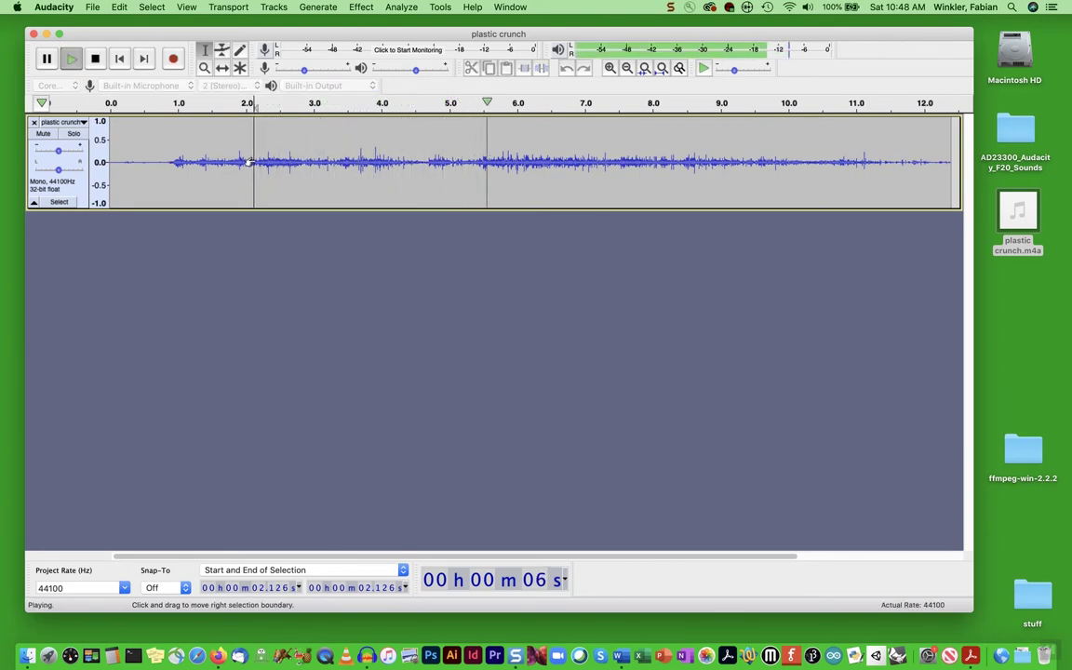
{"action": "left_click", "coordinate": [94, 60]}
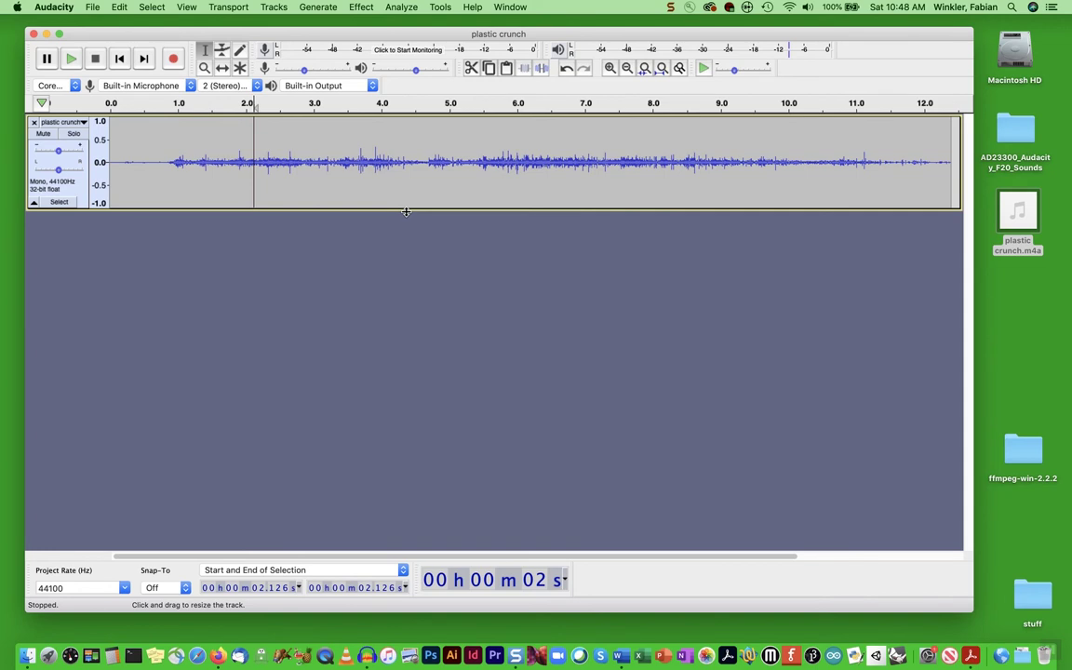
{"action": "left_click", "coordinate": [470, 148]}
{"action": "left_click", "coordinate": [517, 149]}
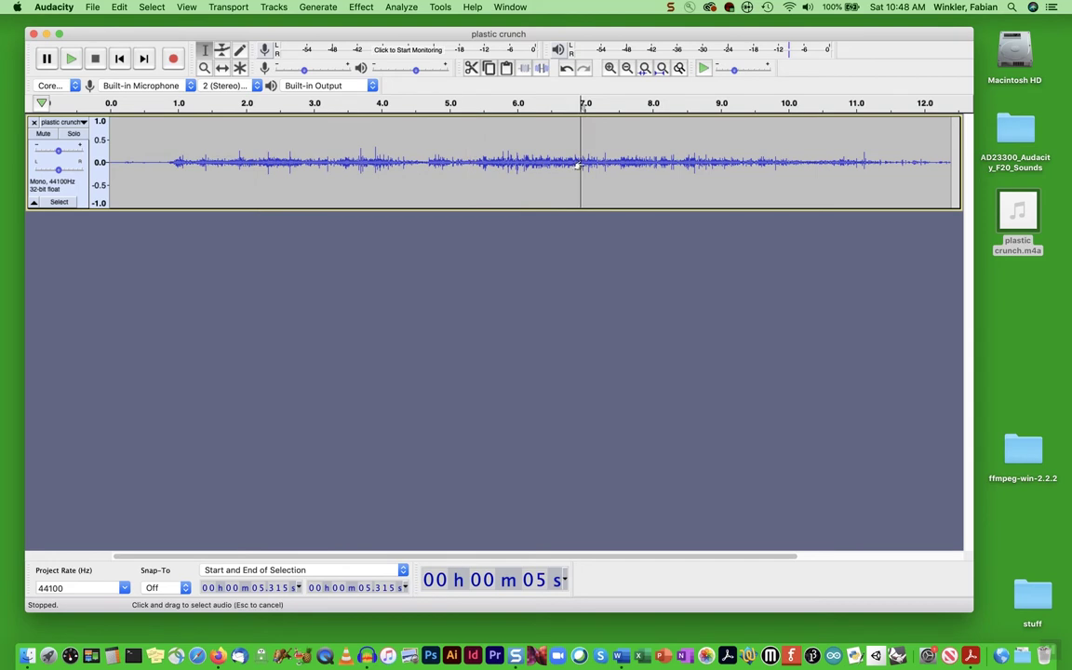
{"action": "left_click", "coordinate": [651, 151]}
{"action": "left_click", "coordinate": [726, 163]}
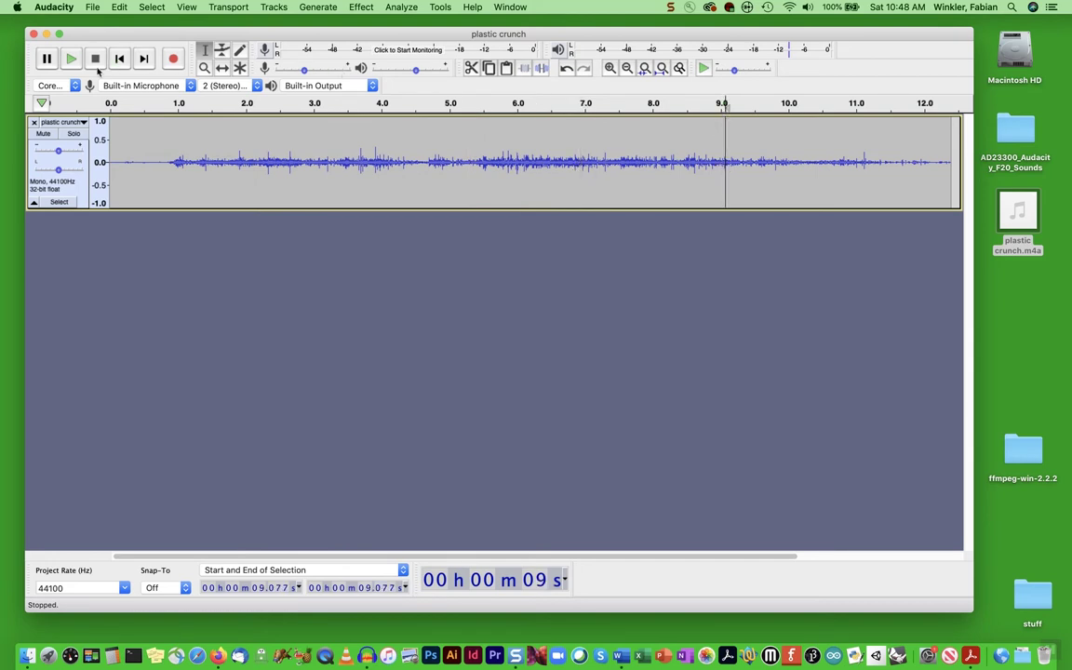
{"action": "left_click", "coordinate": [70, 58]}
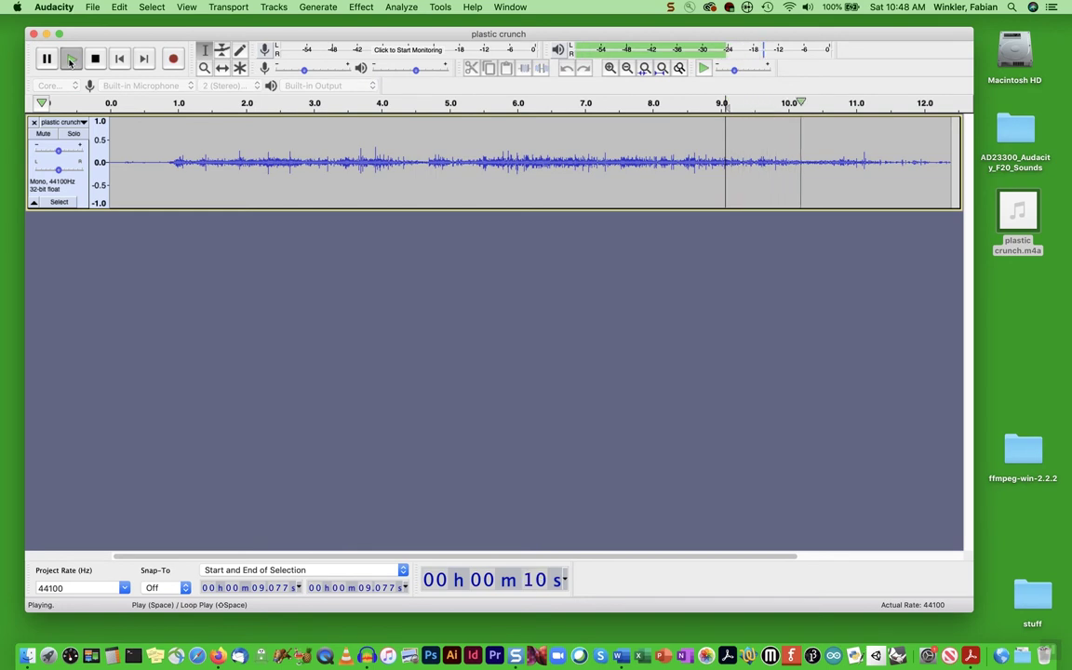
{"action": "left_click", "coordinate": [94, 60]}
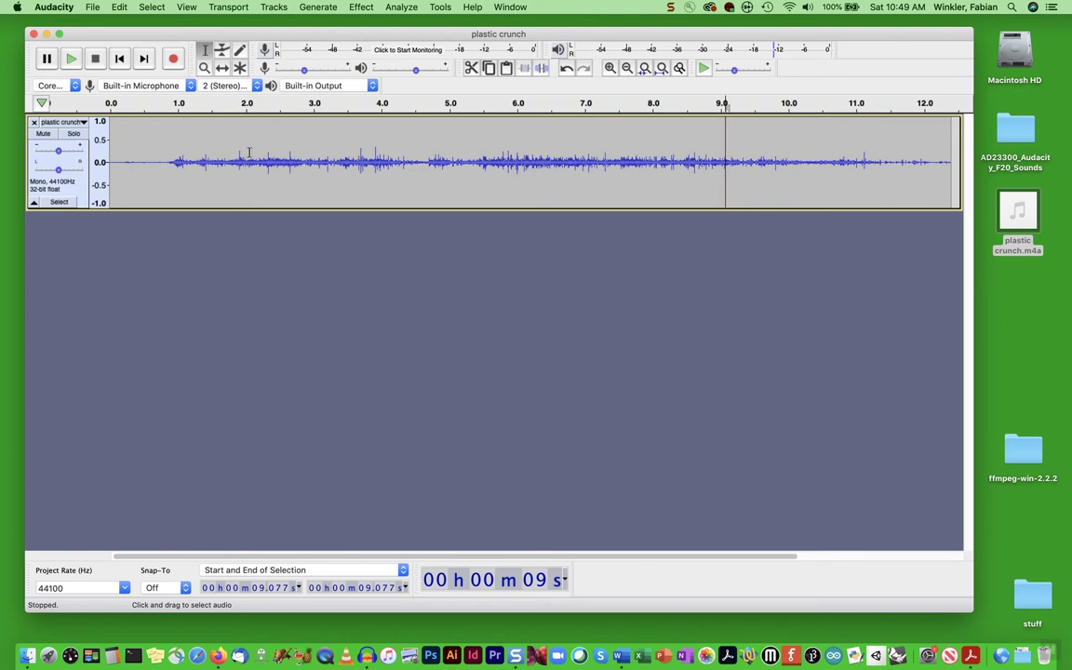
{"action": "left_click", "coordinate": [33, 124]}
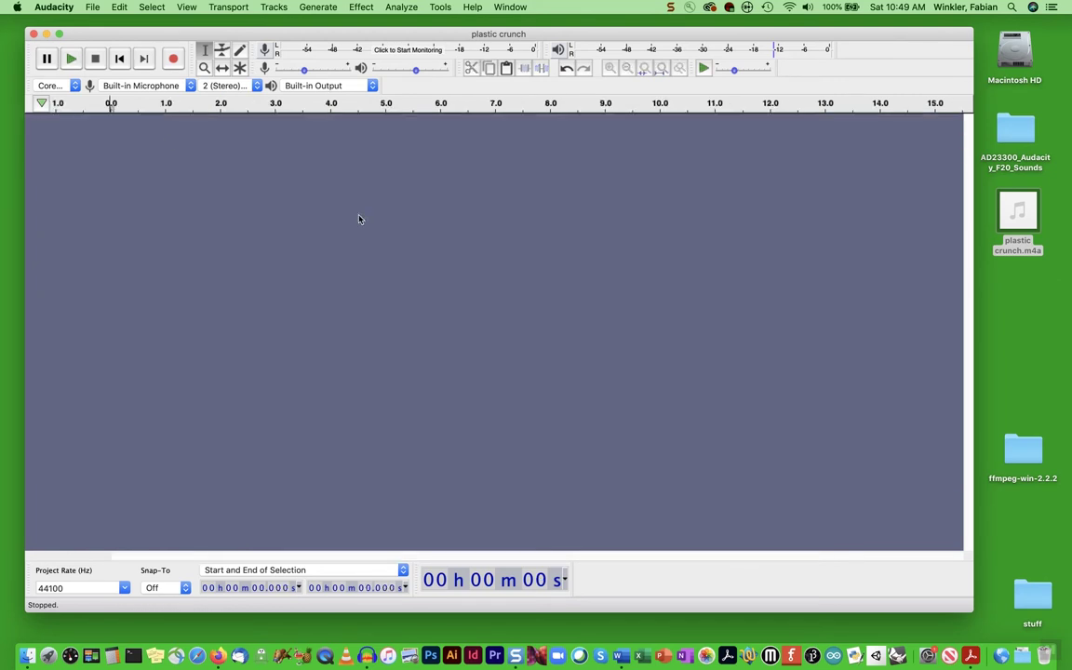
- Shift the Audacity window left and open the AD23300_Audacity_F20_Sounds desktop folder
{"action": "left_click_drag", "start_coordinate": [409, 33], "coordinate": [396, 33]}
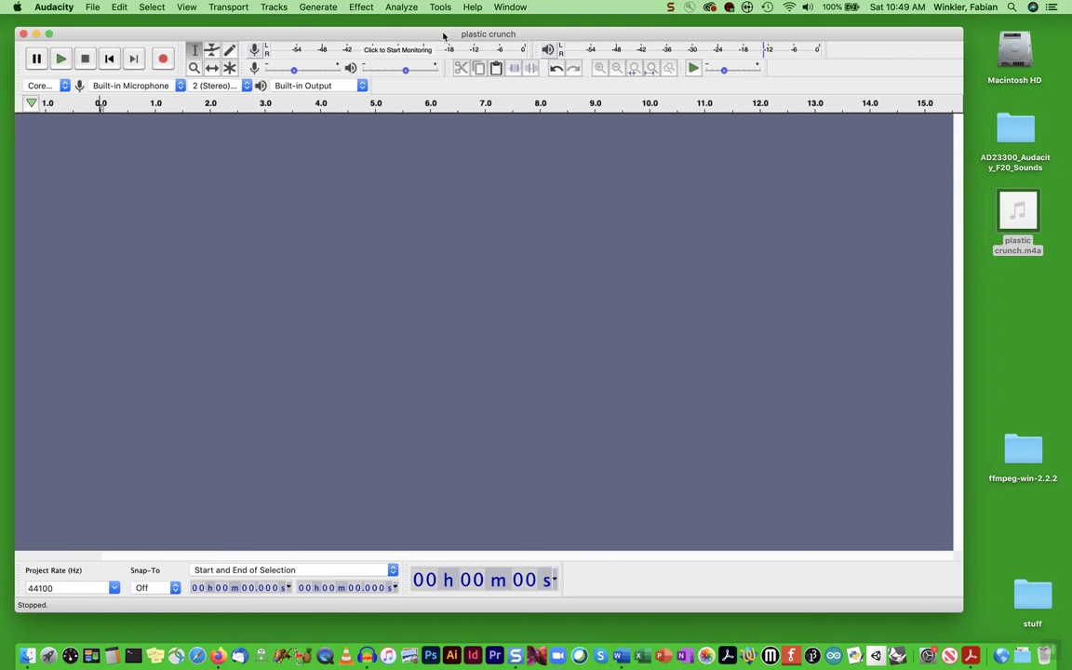
{"action": "left_click", "coordinate": [1019, 138]}
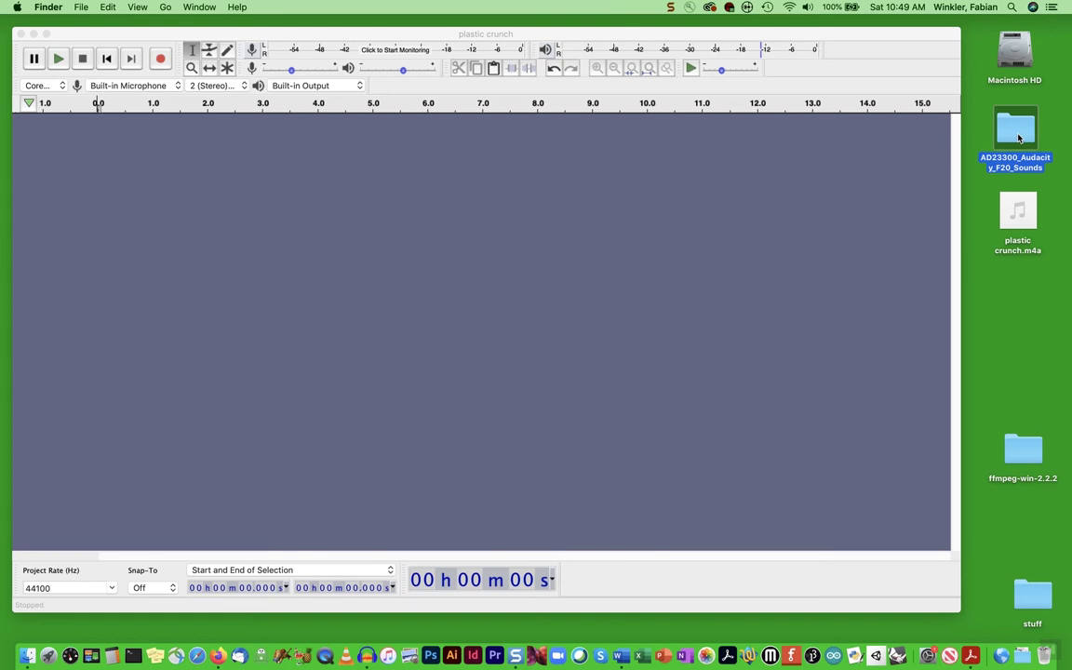
{"action": "double_click", "coordinate": [1019, 138]}
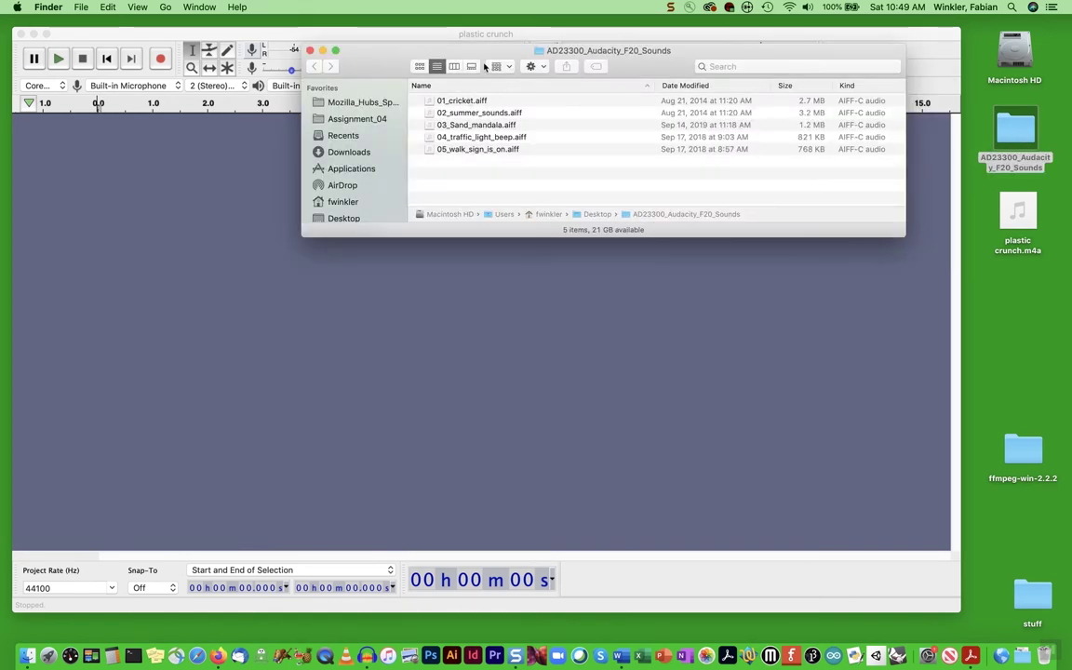
- Drag 02_summer_sounds.aiff from the sounds folder into Audacity, then close the Finder window
{"action": "left_click_drag", "start_coordinate": [484, 62], "coordinate": [561, 69]}
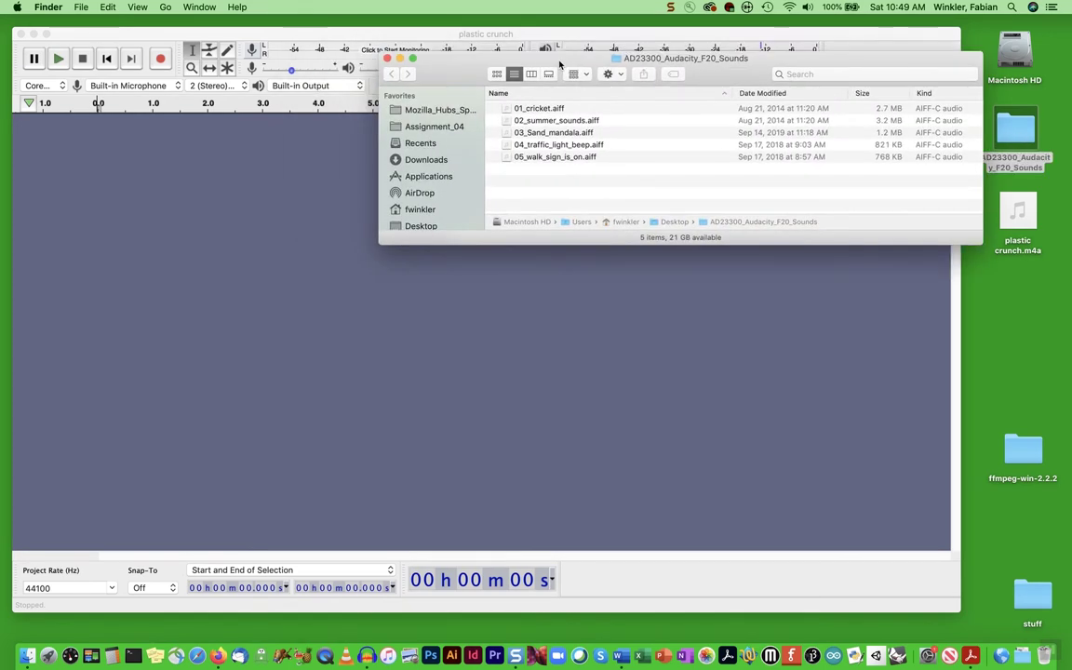
{"action": "left_click", "coordinate": [544, 121]}
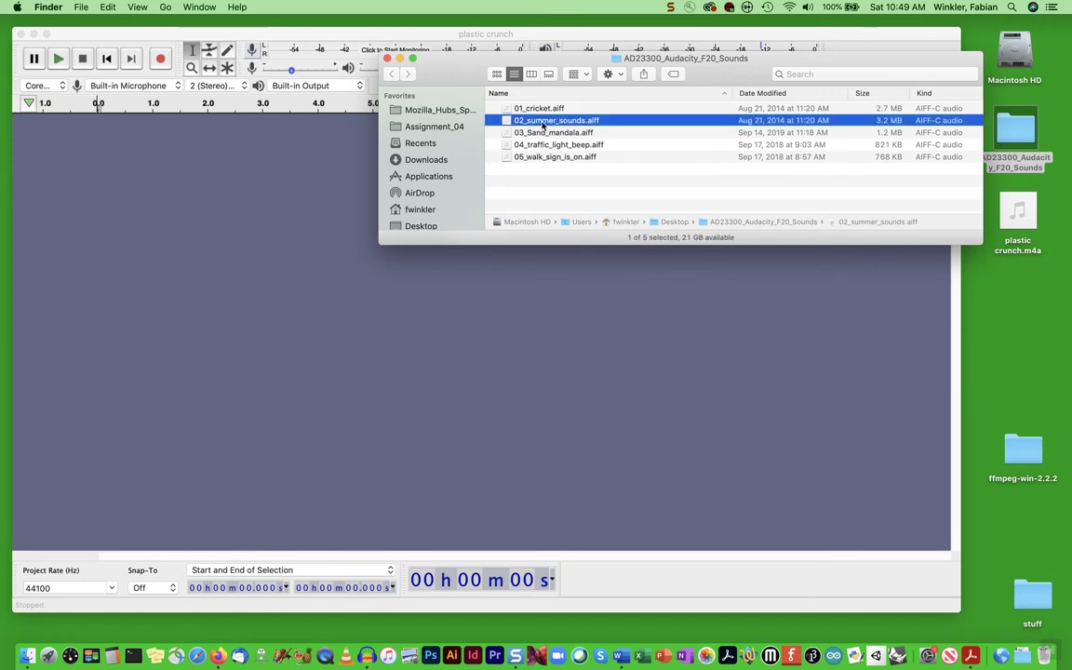
{"action": "left_click_drag", "start_coordinate": [330, 278], "coordinate": [263, 333]}
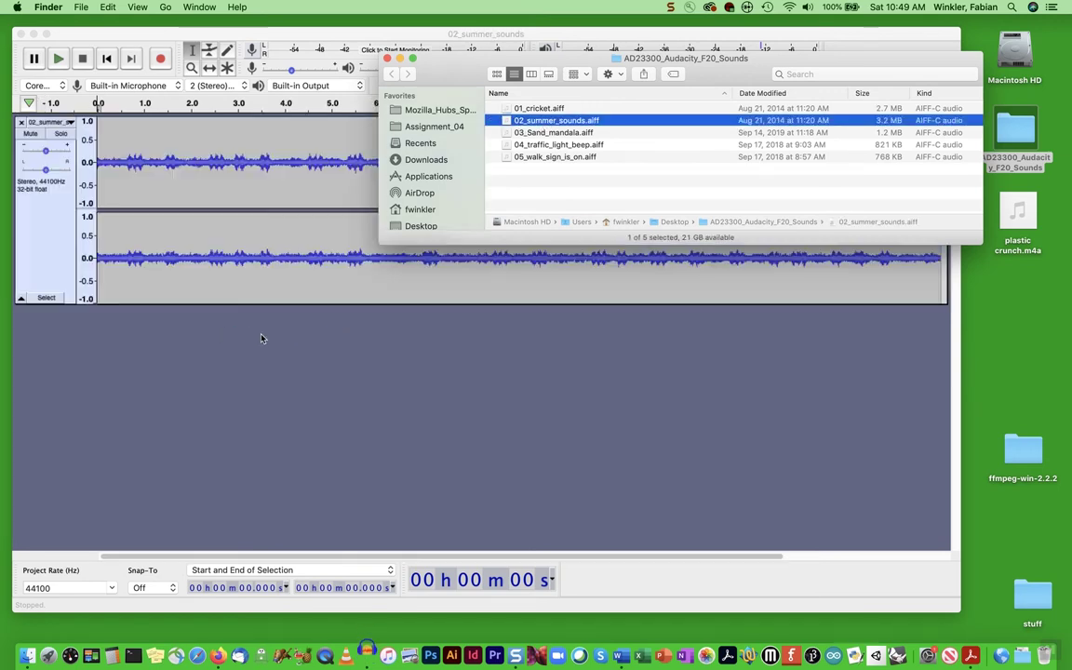
{"action": "key", "text": "super+w"}
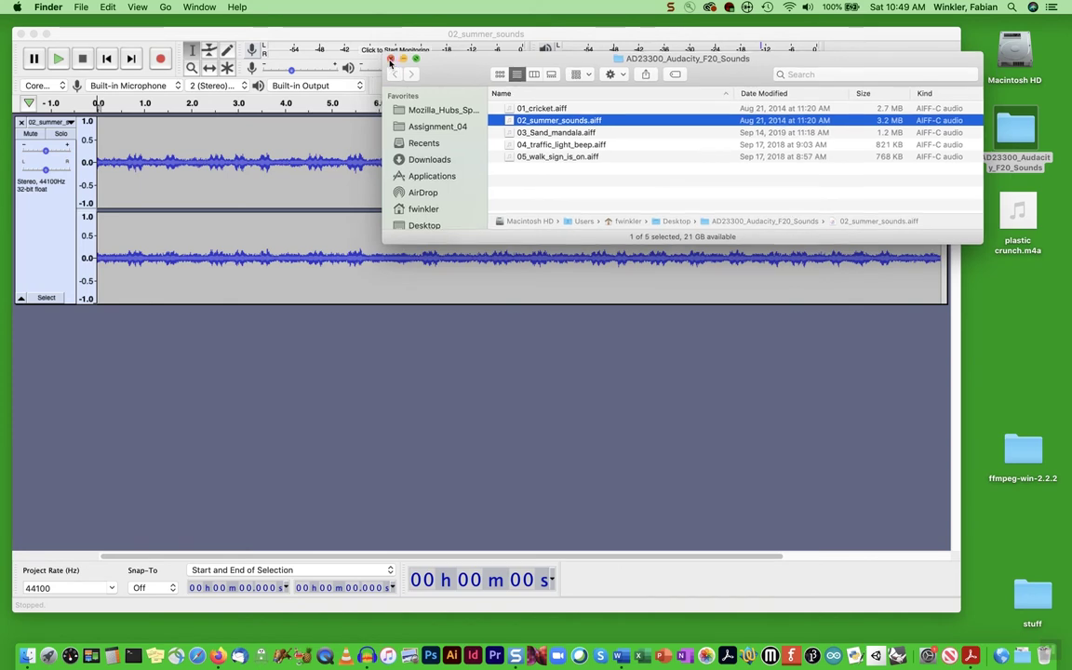
{"action": "left_click", "coordinate": [401, 35]}
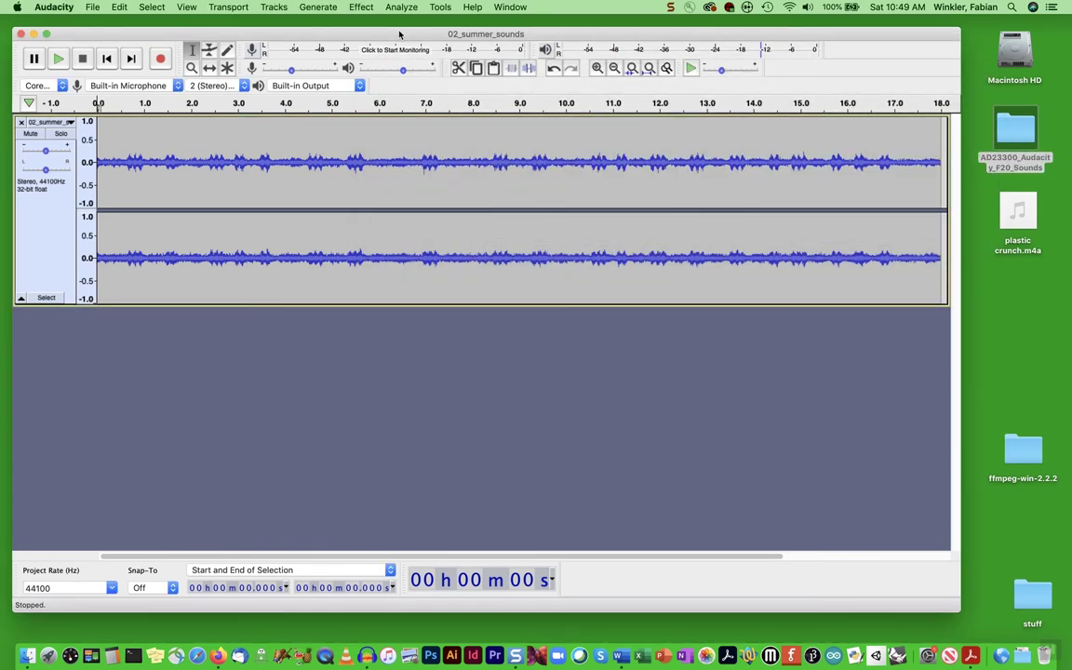
{"action": "left_click_drag", "start_coordinate": [400, 35], "coordinate": [405, 30]}
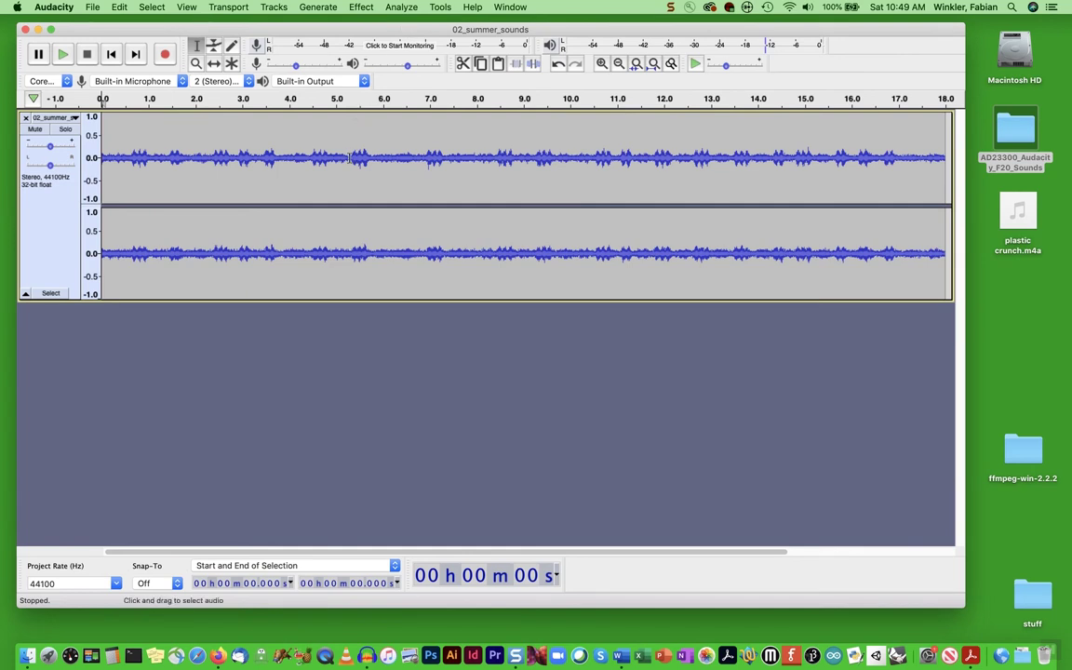
- Play the summer sounds track from about 4.1 seconds, stop it, then delete the track
{"action": "left_click", "coordinate": [294, 158]}
{"action": "left_click", "coordinate": [63, 55]}
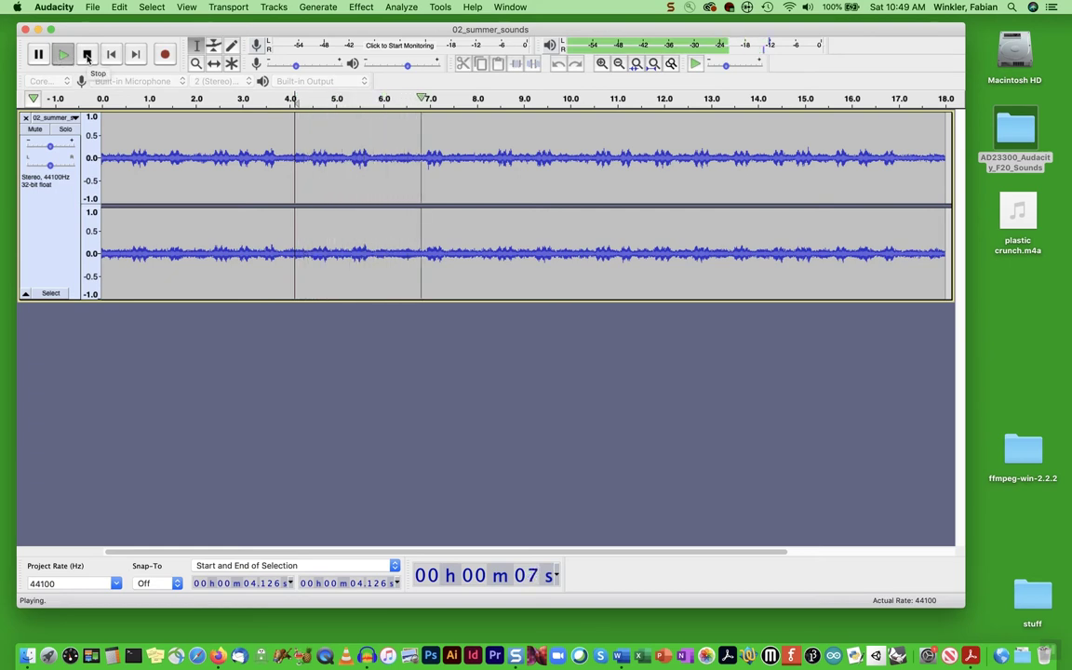
{"action": "left_click", "coordinate": [88, 55]}
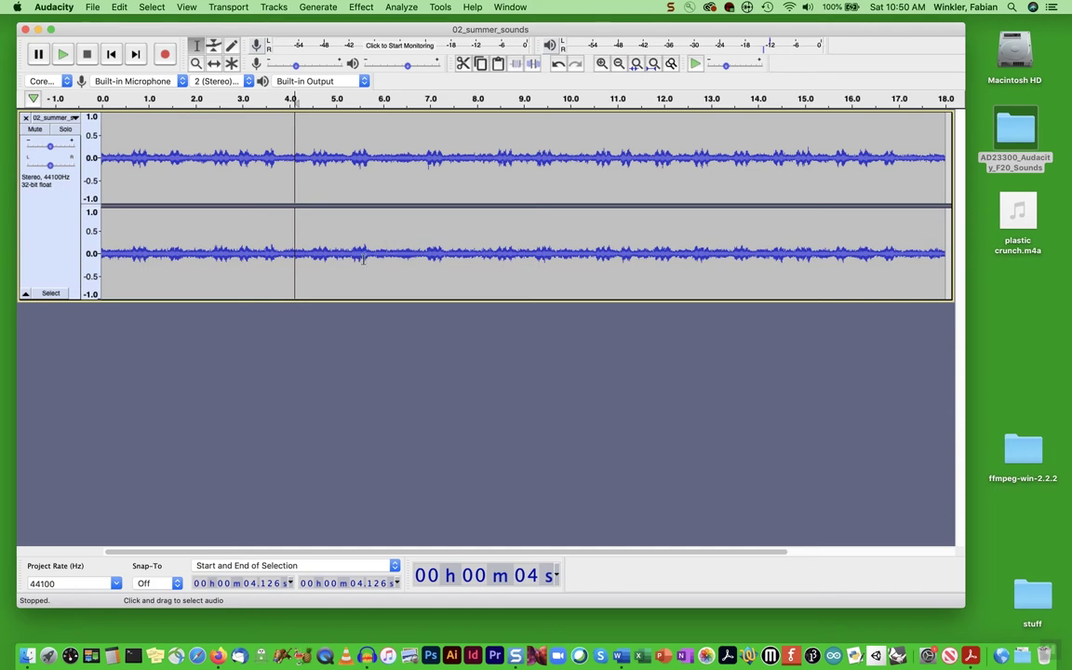
{"action": "left_click", "coordinate": [26, 120]}
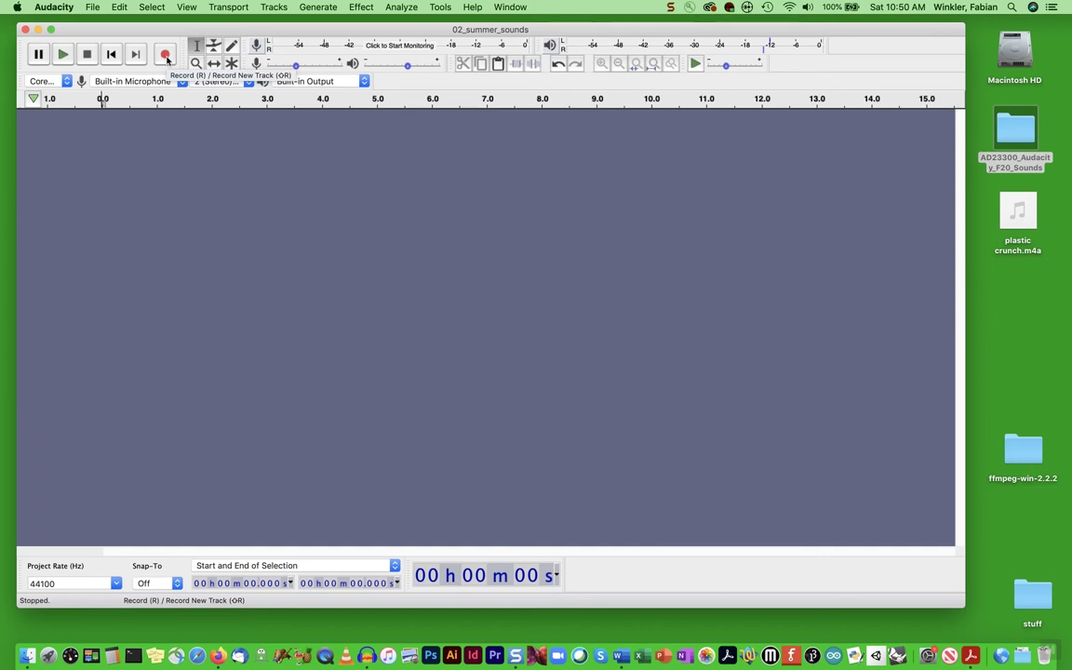
- Record roughly 7.7 seconds of stereo audio from the built-in microphone, then stop
{"action": "left_click", "coordinate": [165, 56]}
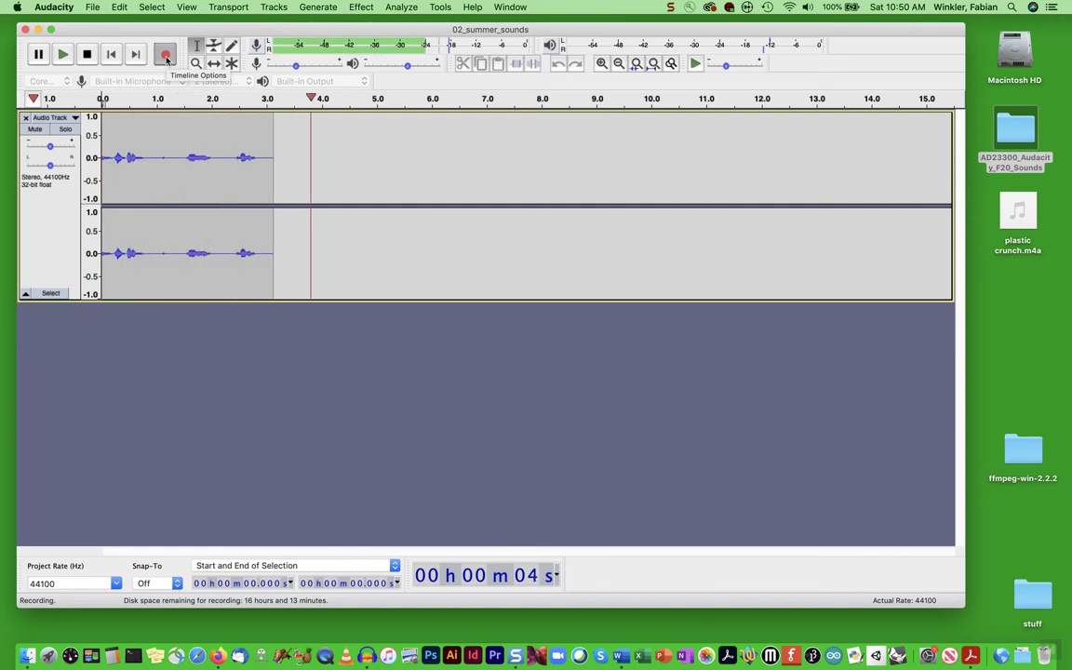
{"action": "left_click", "coordinate": [88, 55]}
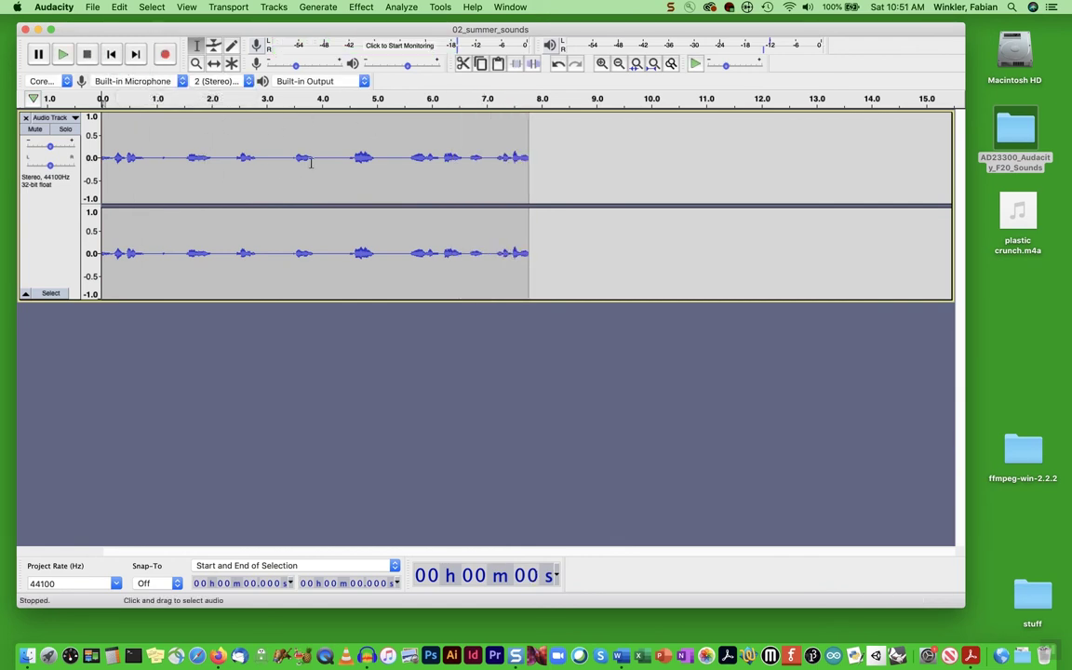
{"action": "left_click", "coordinate": [177, 158]}
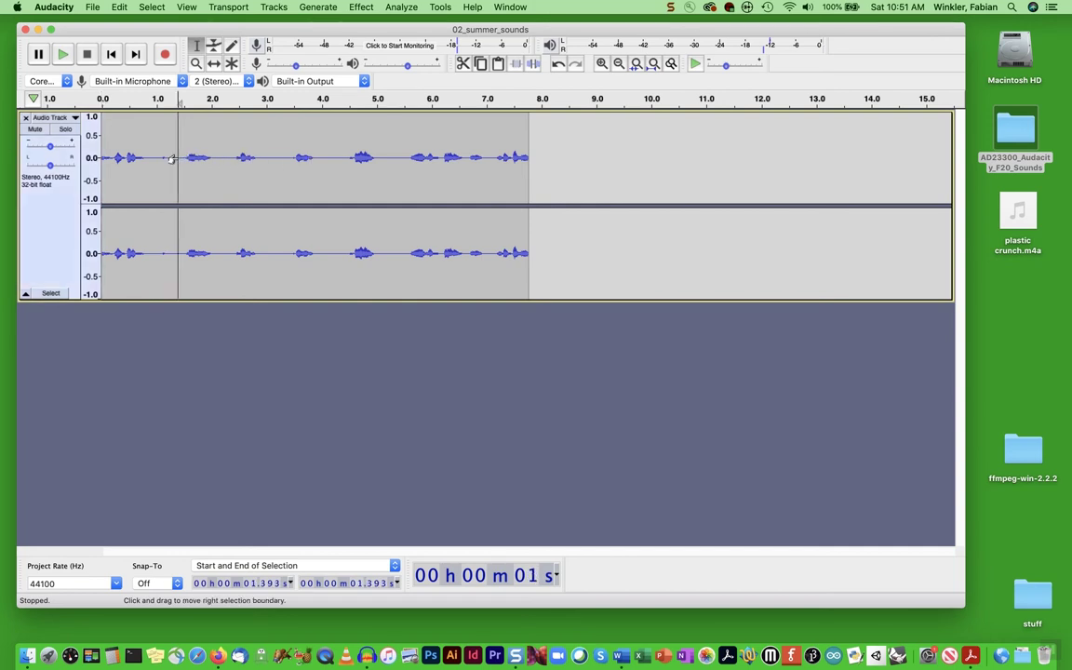
{"action": "key", "text": "space"}
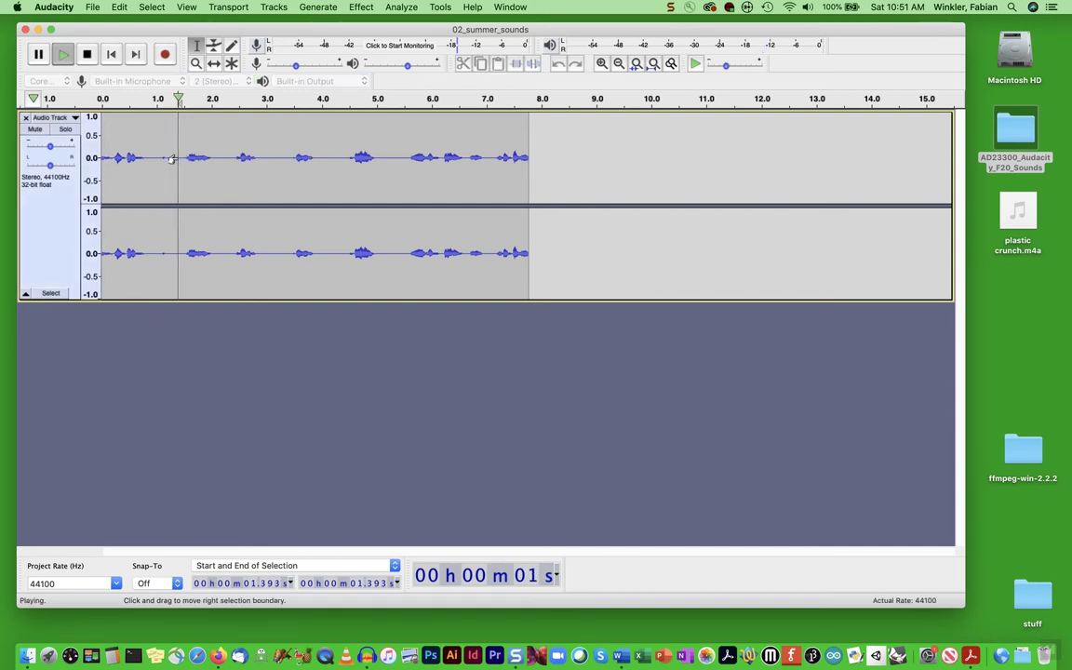
{"action": "left_click", "coordinate": [87, 55]}
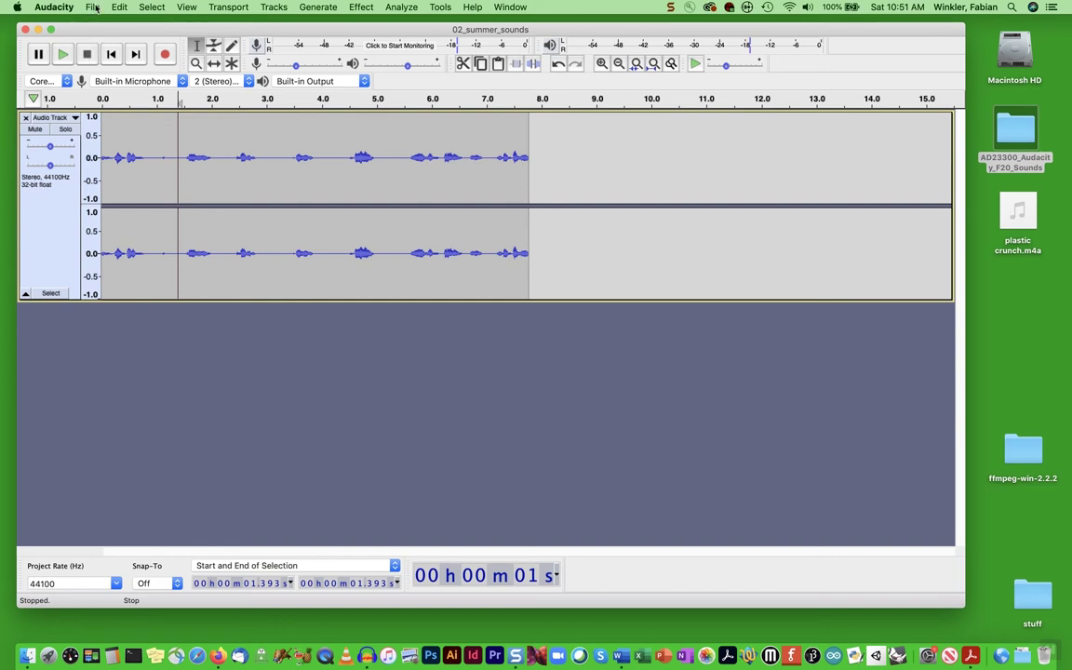
{"action": "left_click", "coordinate": [94, 7]}
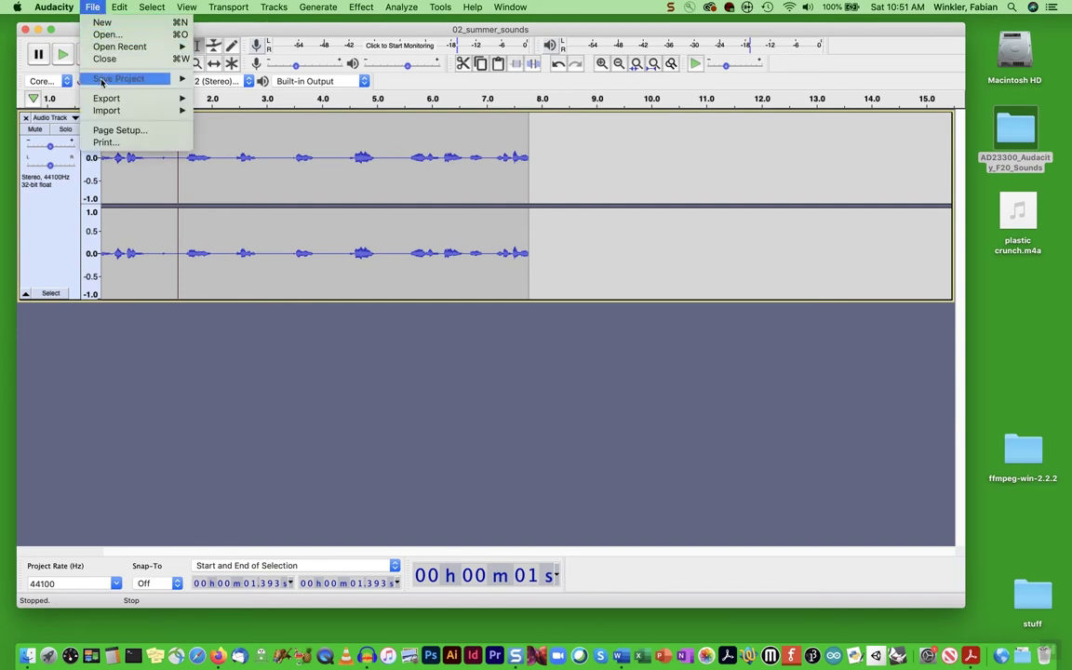
- Save the project to the Desktop as my_first_sound_composition.aup, replacing the old name 02_summer_sounds
{"action": "mouse_move", "coordinate": [102, 82]}
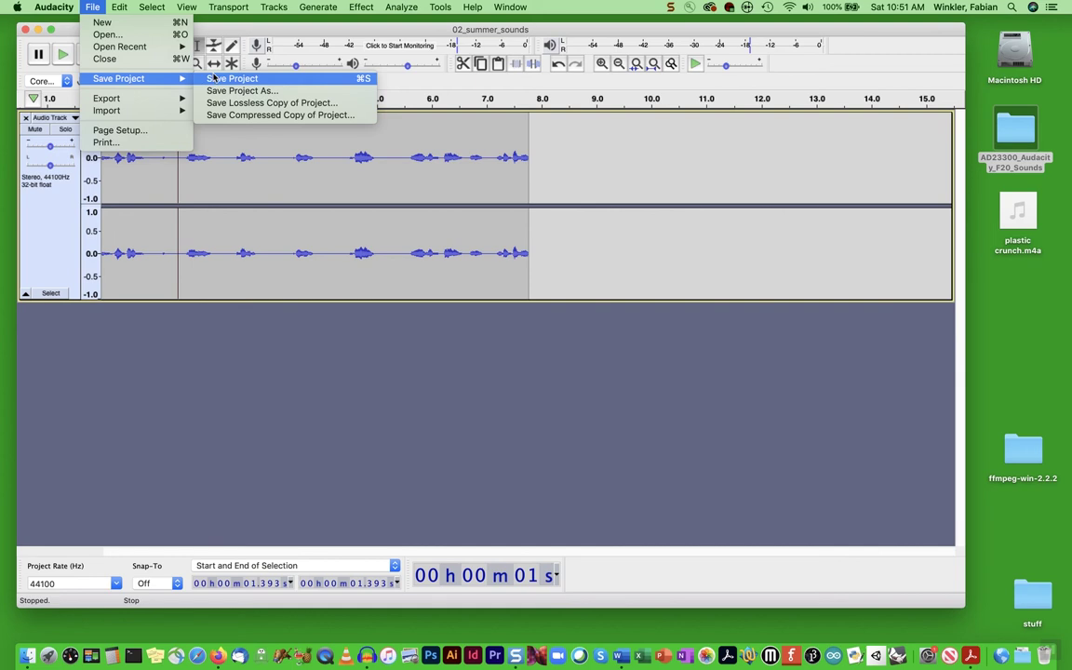
{"action": "left_click", "coordinate": [218, 91]}
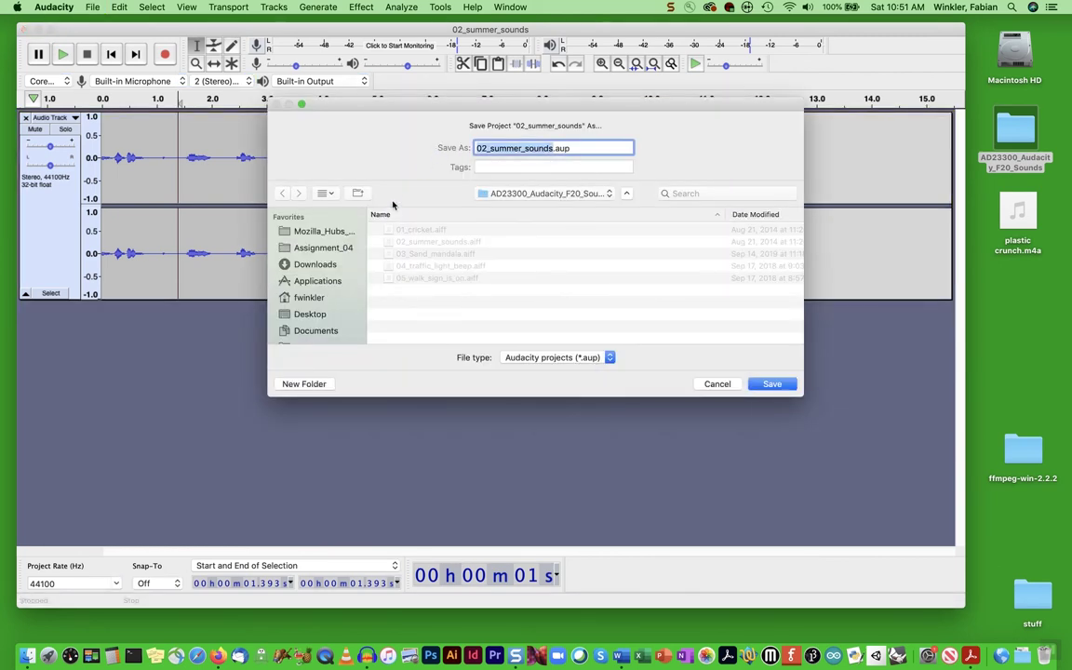
{"action": "left_click", "coordinate": [310, 315]}
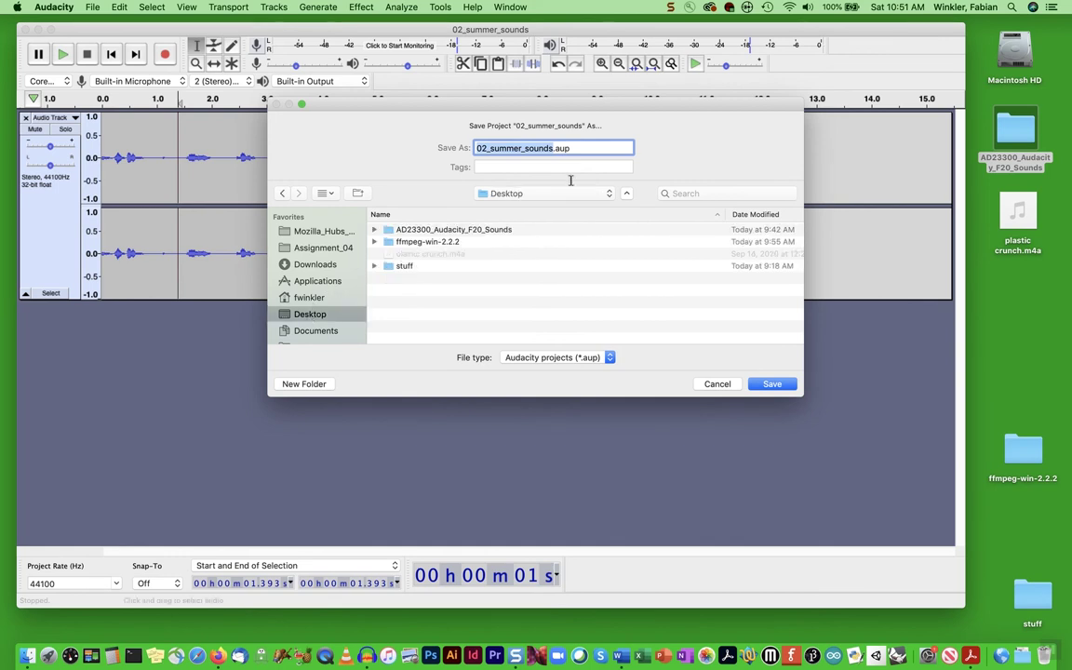
{"action": "left_click", "coordinate": [553, 149]}
{"action": "left_click_drag", "start_coordinate": [553, 149], "coordinate": [454, 149]}
{"action": "type", "text": "my_f"}
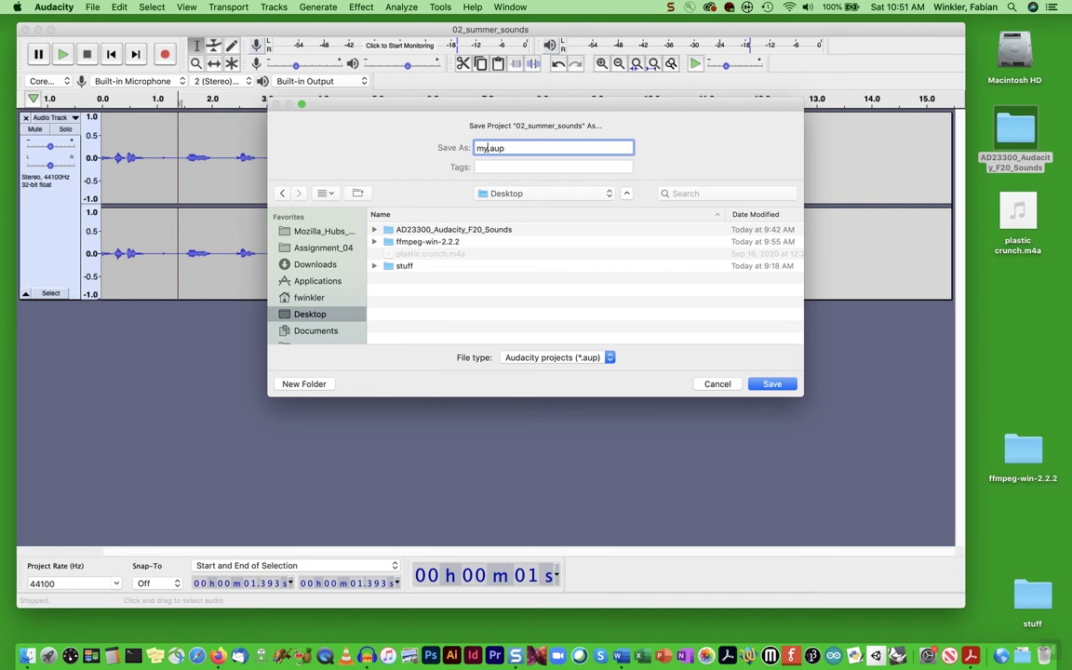
{"action": "type", "text": "irst_sou"}
{"action": "type", "text": "nd_compos"}
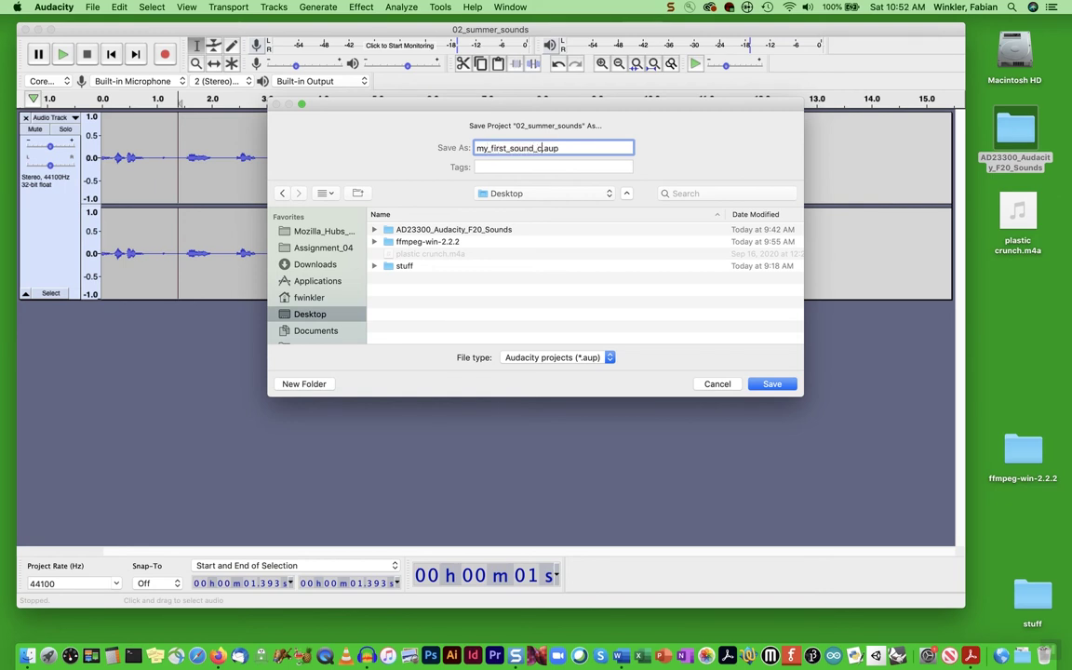
{"action": "type", "text": "ition"}
{"action": "left_click", "coordinate": [772, 384]}
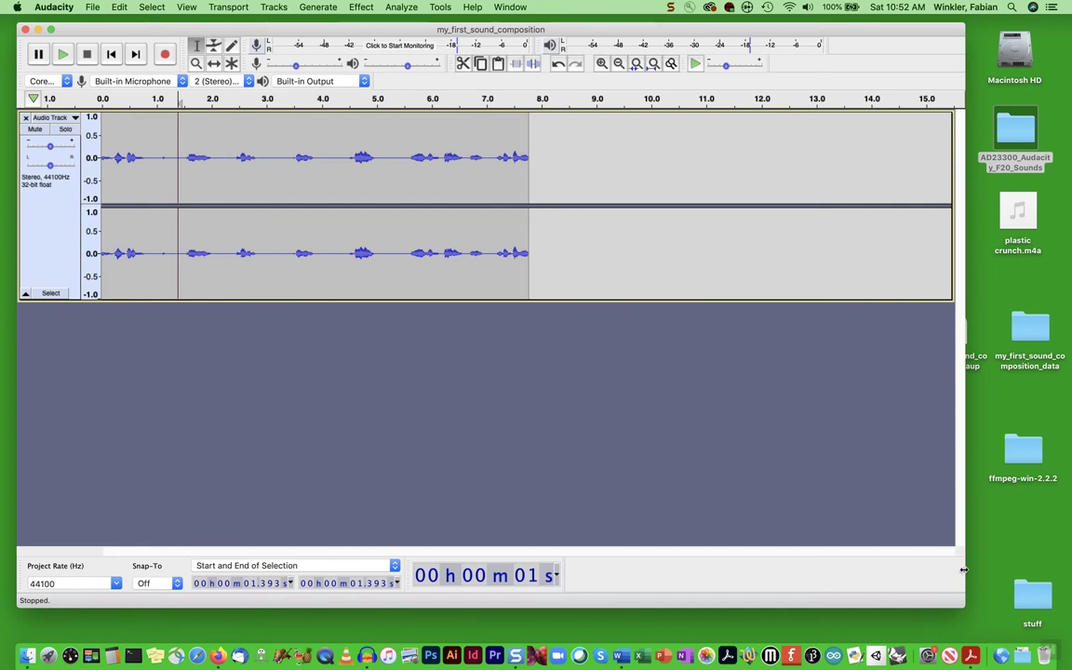
- Shrink the Audacity window and move the .aup icon left to uncover the desktop files
{"action": "left_click_drag", "start_coordinate": [964, 606], "coordinate": [651, 521]}
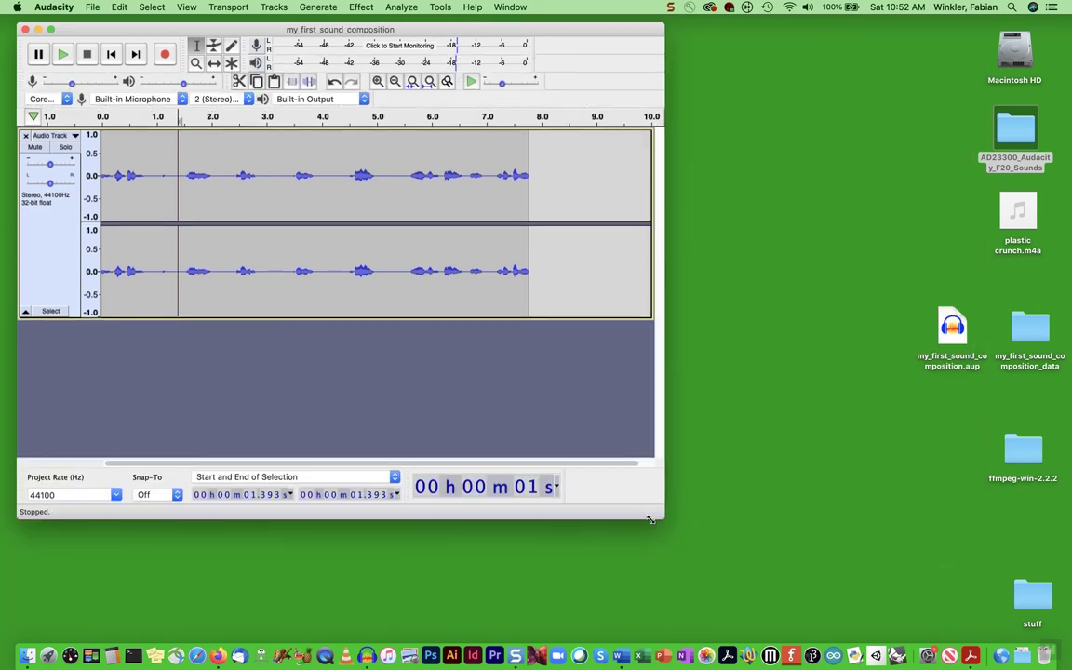
{"action": "left_click_drag", "start_coordinate": [939, 343], "coordinate": [759, 337]}
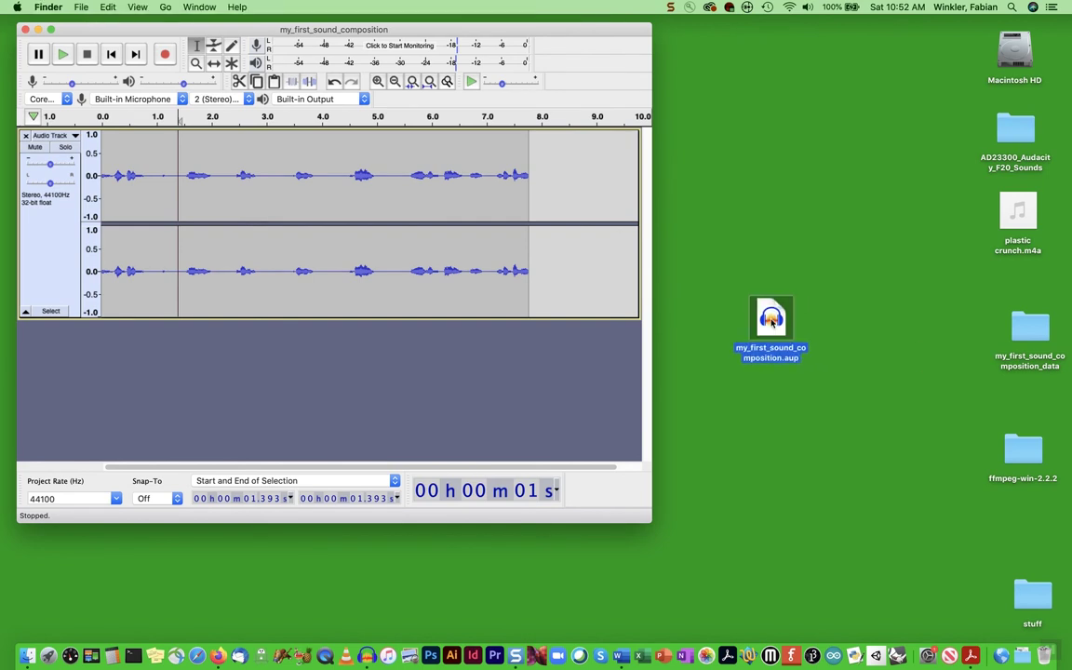
{"action": "left_click_drag", "start_coordinate": [1030, 327], "coordinate": [863, 321]}
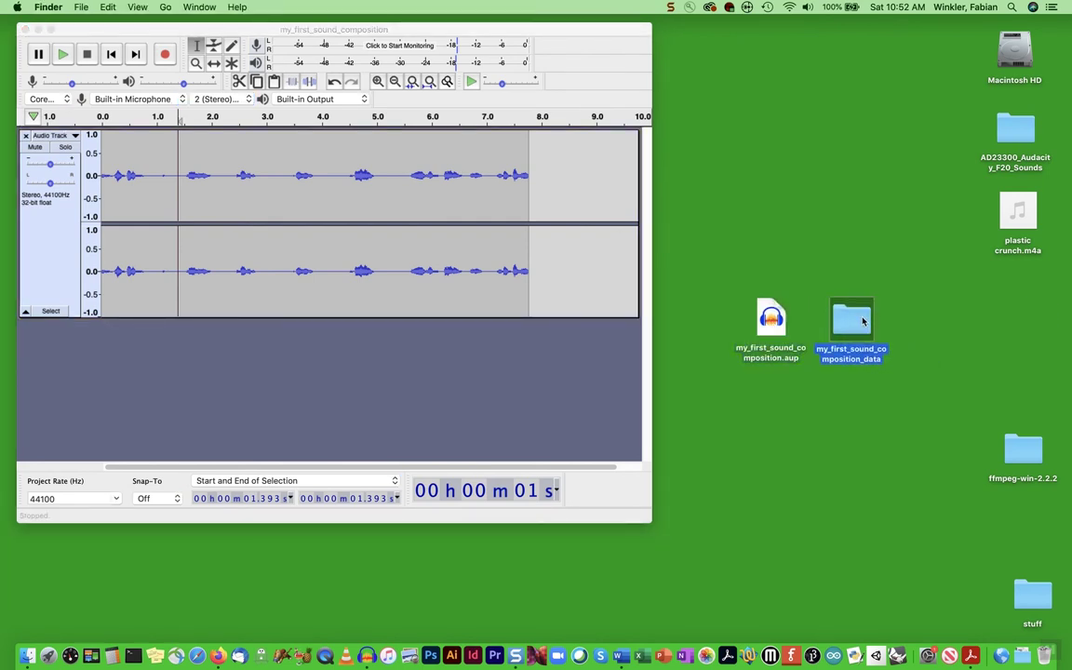
- Select the .aup file and its data folder, then open my_first_sound_composition_data
{"action": "left_click", "coordinate": [796, 355]}
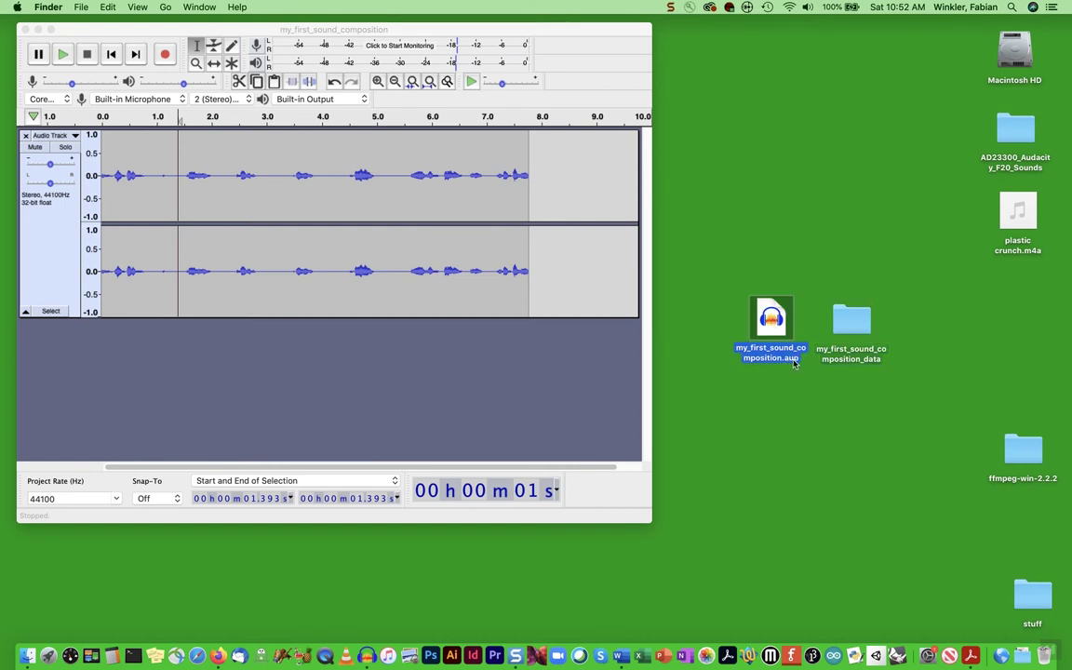
{"action": "left_click", "coordinate": [852, 319]}
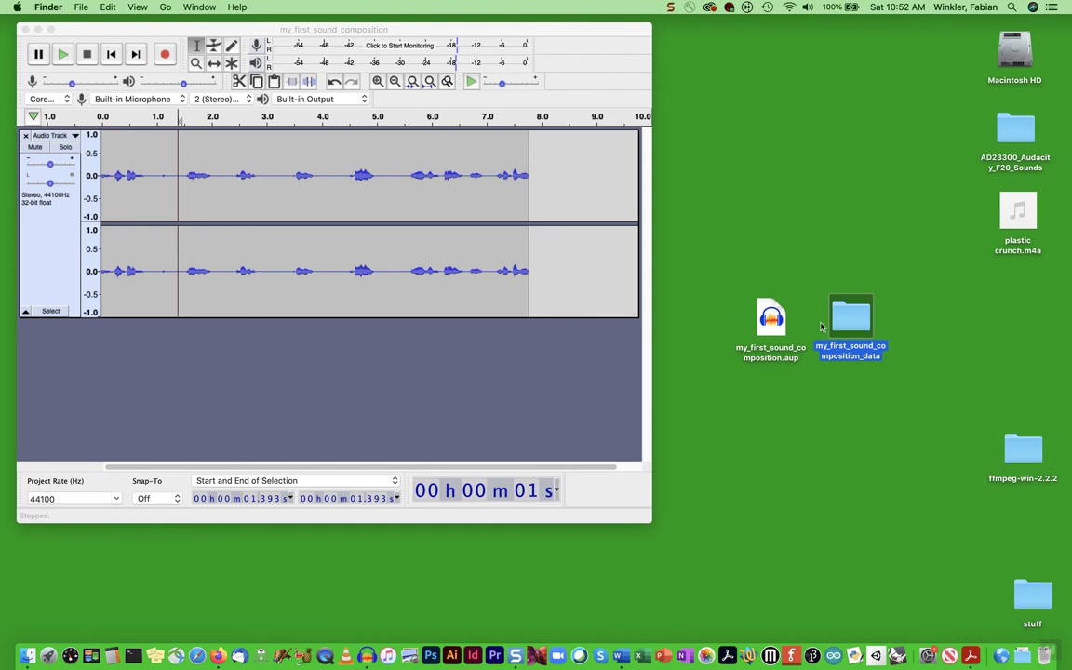
{"action": "double_click", "coordinate": [860, 327]}
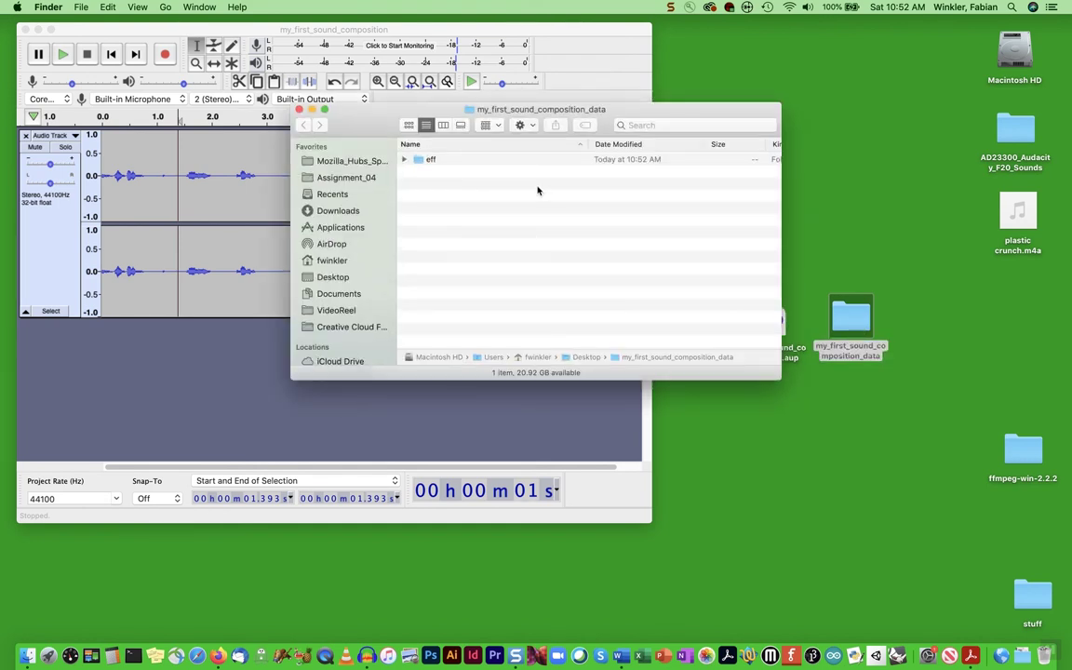
- Inspect the .au block files in the eff/d1f subfolders, then close the data folder window
{"action": "left_click", "coordinate": [405, 161]}
{"action": "left_click", "coordinate": [418, 171]}
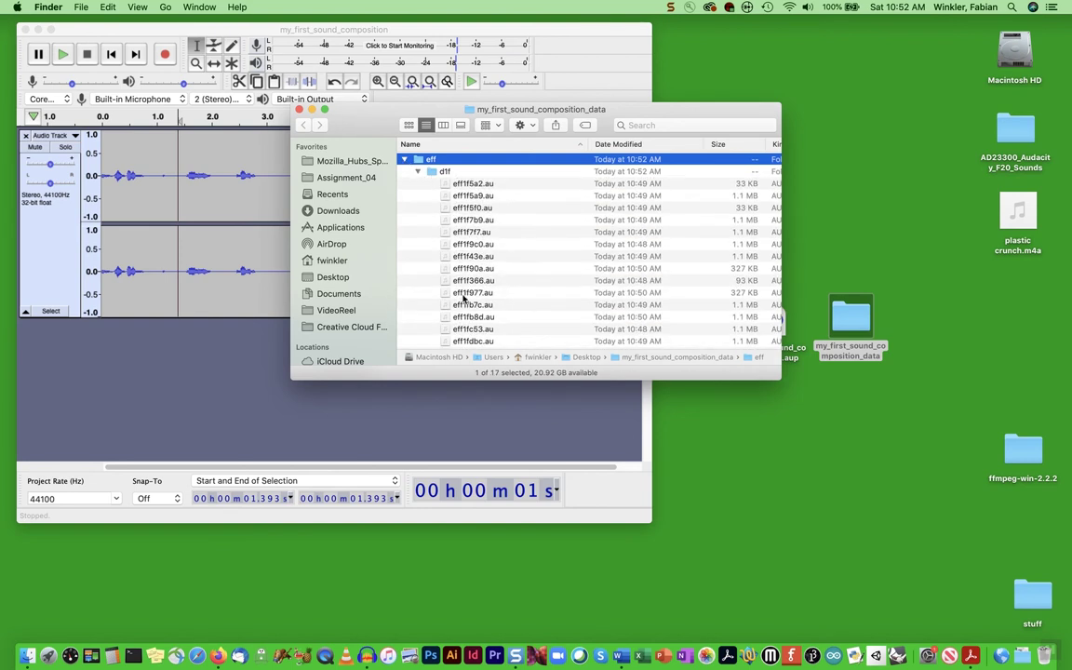
{"action": "left_click", "coordinate": [404, 161]}
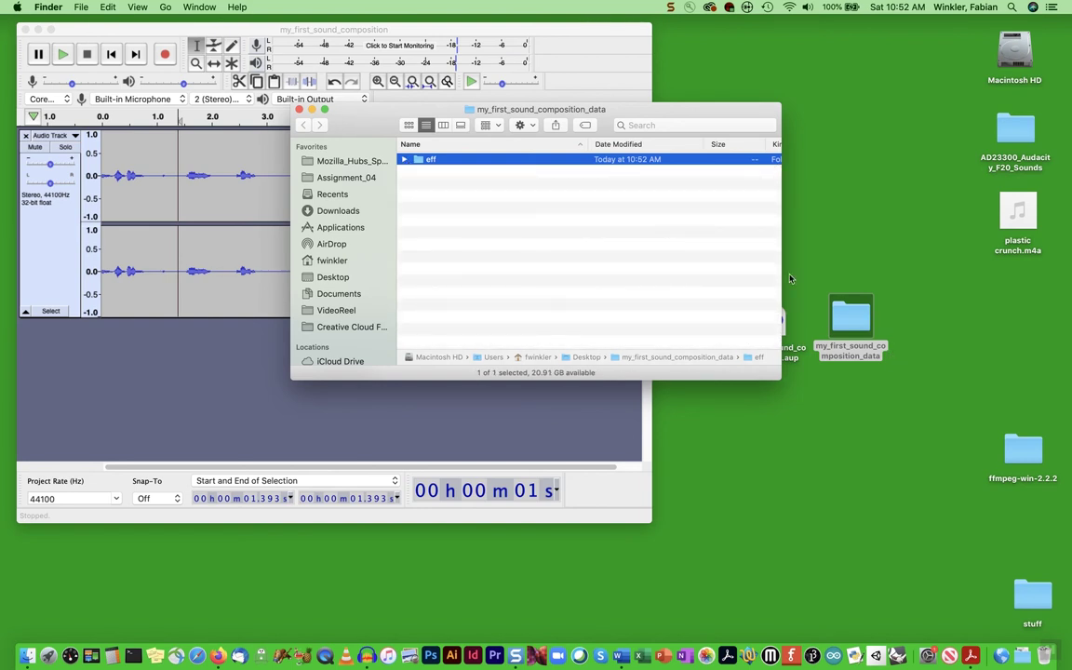
{"action": "left_click", "coordinate": [299, 110]}
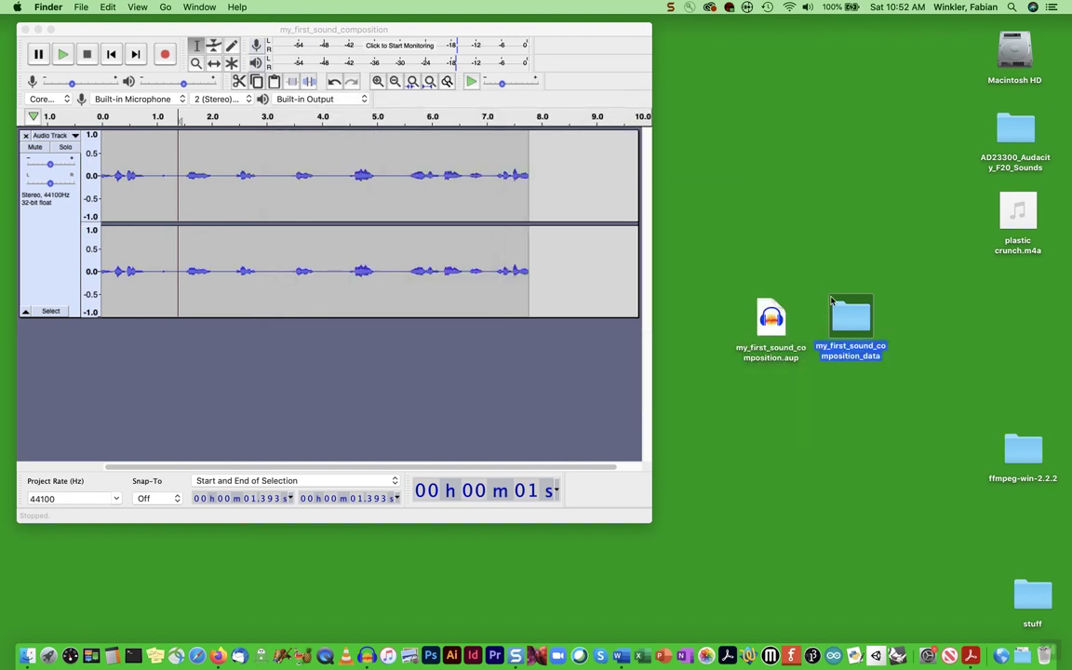
{"action": "left_click", "coordinate": [756, 273]}
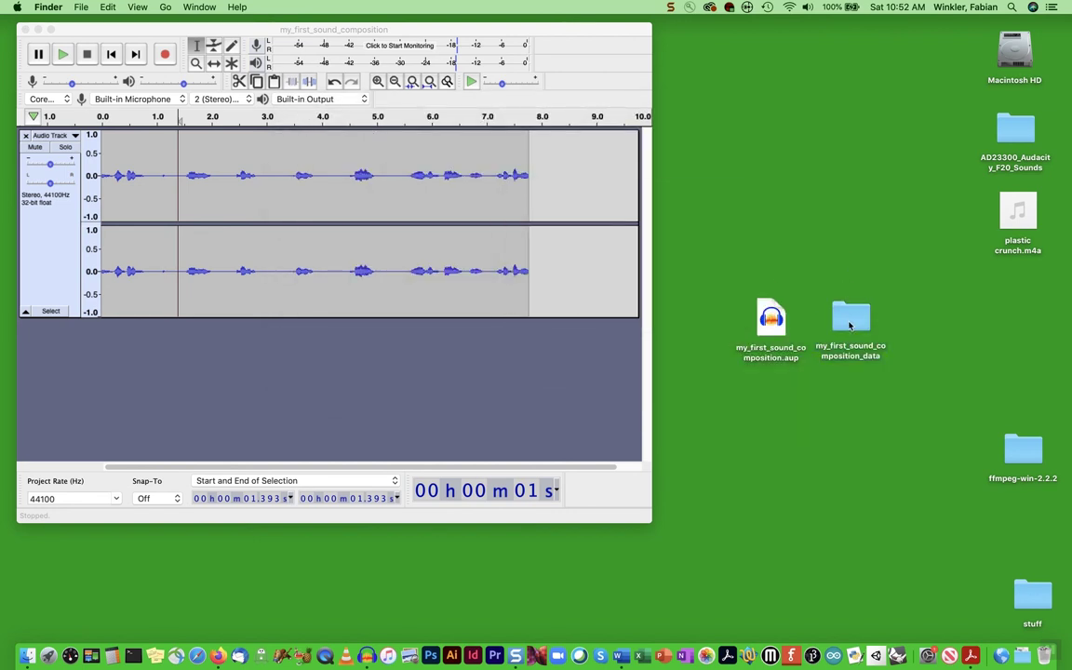
- Nudge the data folder into line with the .aup file and point out each item
{"action": "left_click_drag", "start_coordinate": [849, 325], "coordinate": [783, 299]}
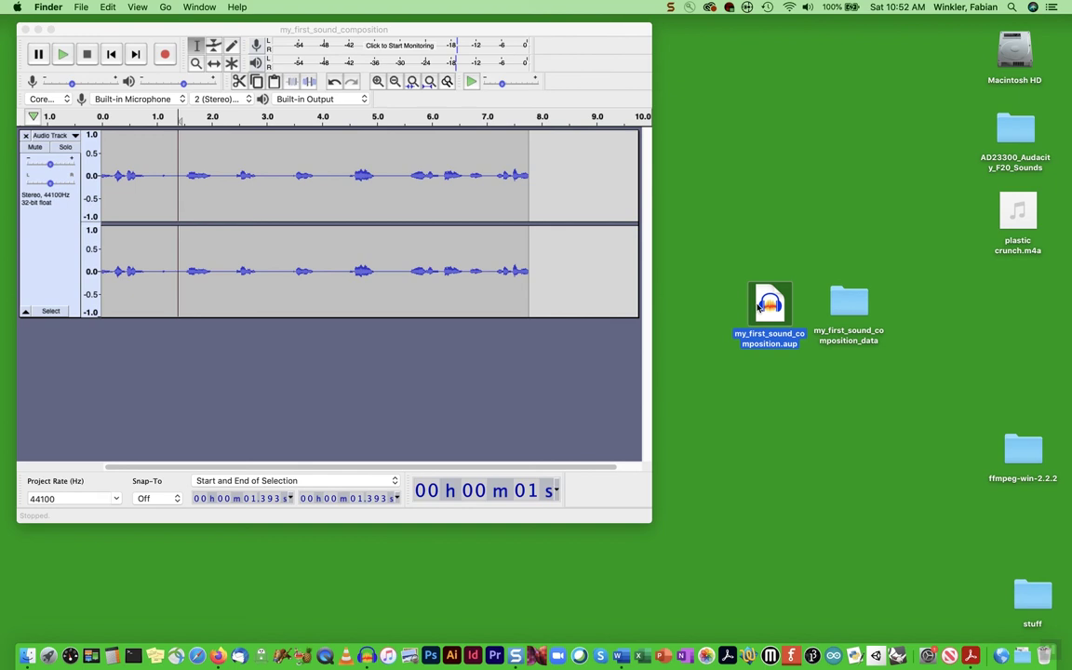
{"action": "left_click", "coordinate": [848, 308]}
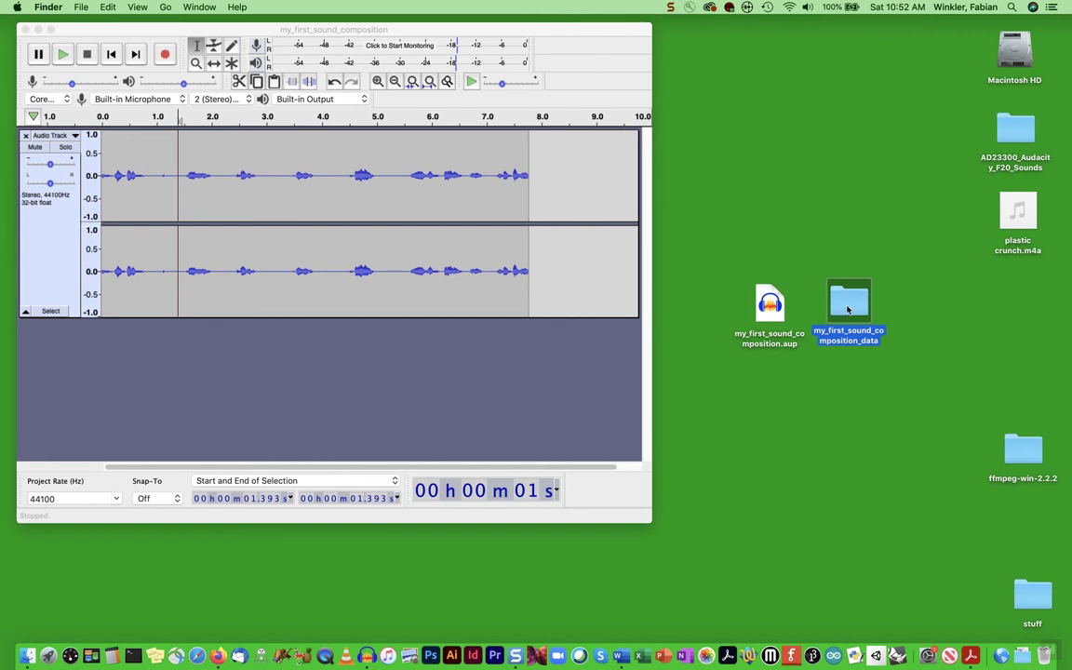
{"action": "left_click", "coordinate": [767, 302]}
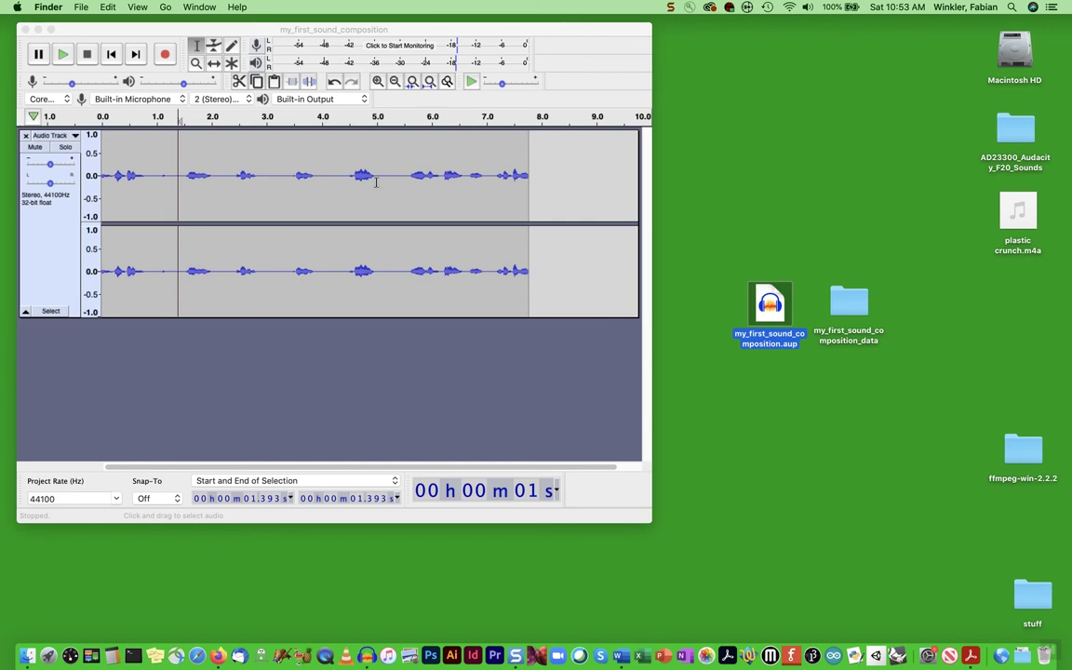
{"action": "left_click", "coordinate": [848, 302]}
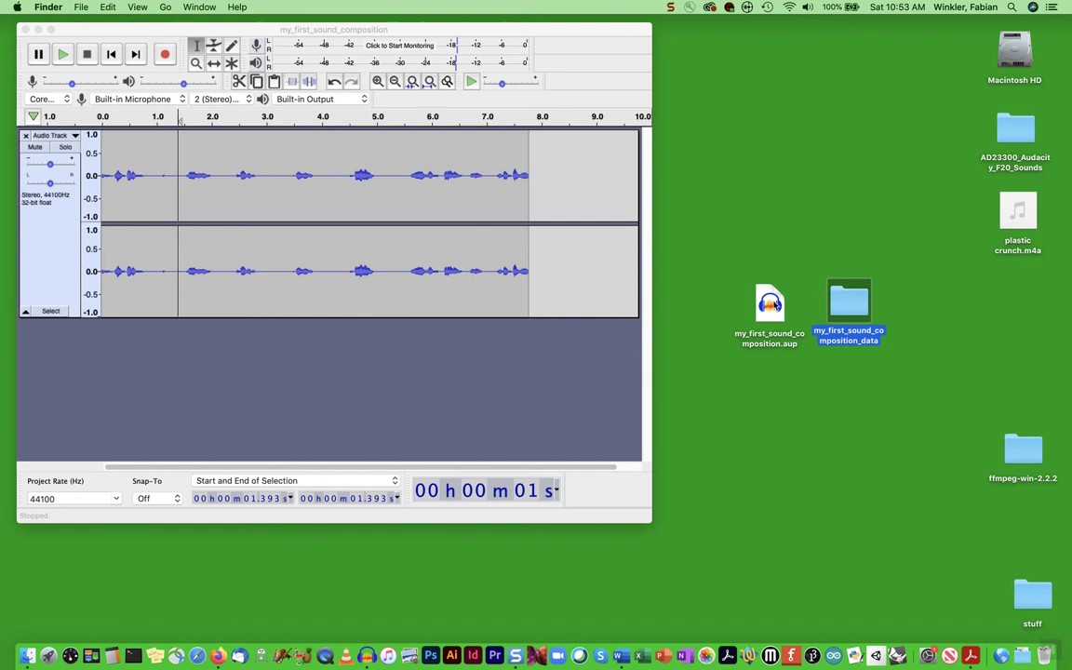
- Glance back at Audacity, return to the desktop and create a new folder
{"action": "left_click", "coordinate": [368, 175]}
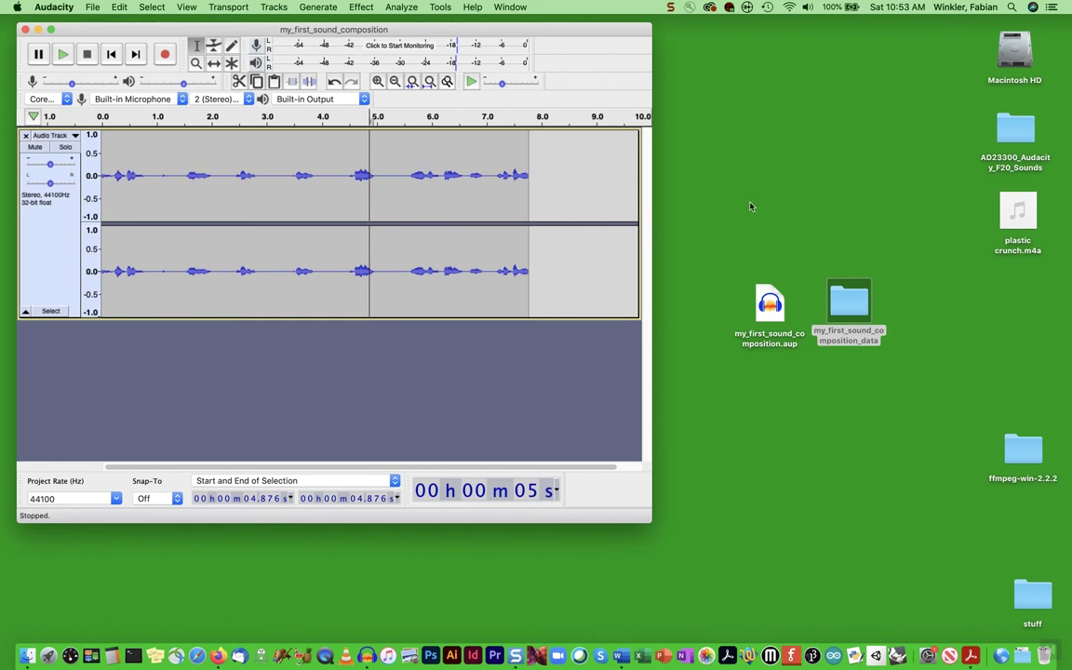
{"action": "left_click", "coordinate": [783, 203]}
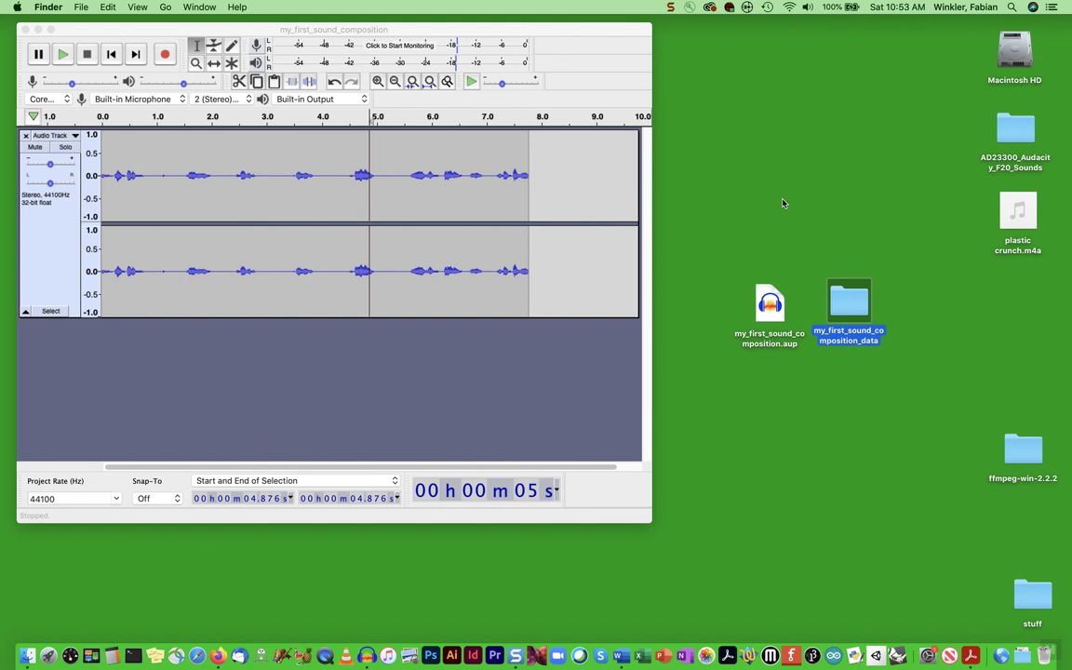
{"action": "left_click", "coordinate": [783, 203]}
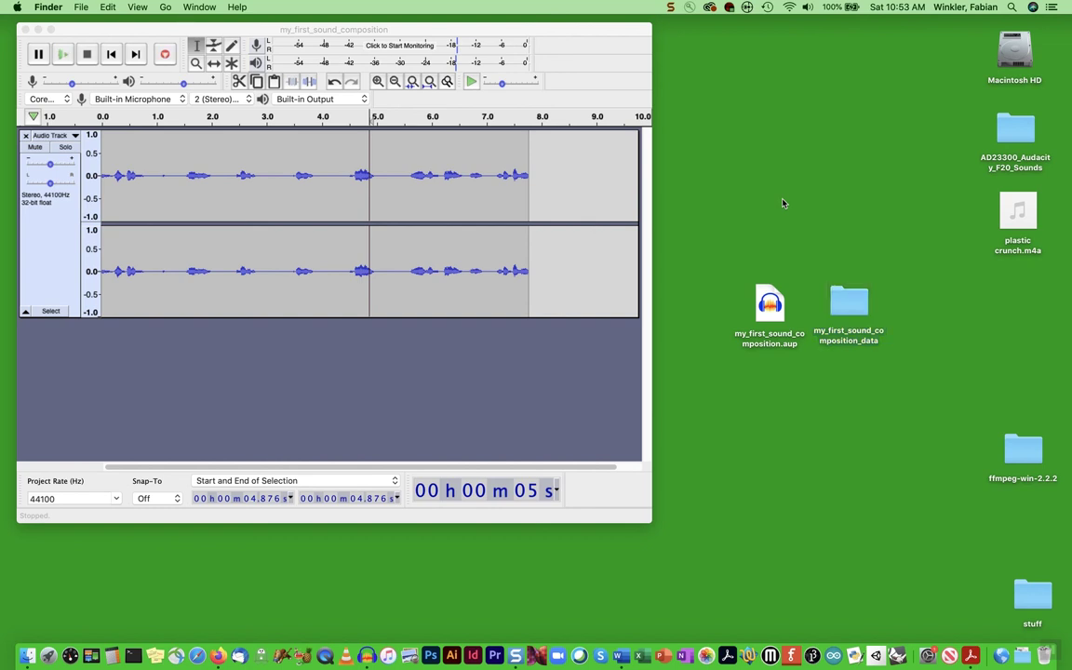
{"action": "key", "text": "super+shift+n"}
- Place the new folder near the top, name it Sound, and select the .aup and data folder
{"action": "left_click_drag", "start_coordinate": [1029, 328], "coordinate": [796, 182]}
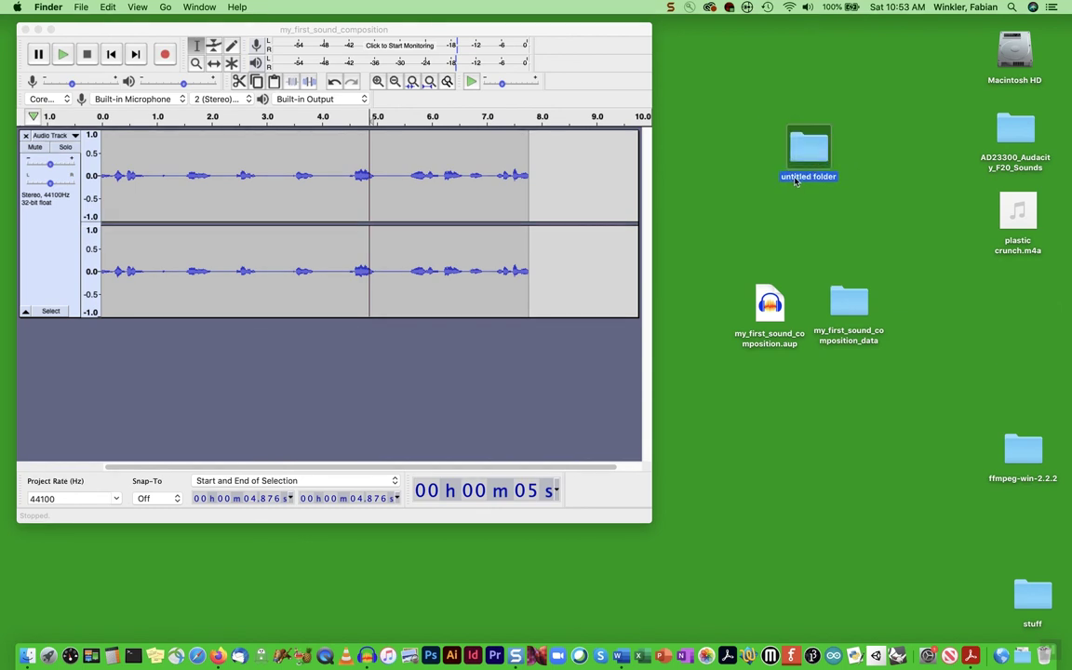
{"action": "key", "text": "Return"}
{"action": "type", "text": "Sound"}
{"action": "left_click", "coordinate": [838, 220]}
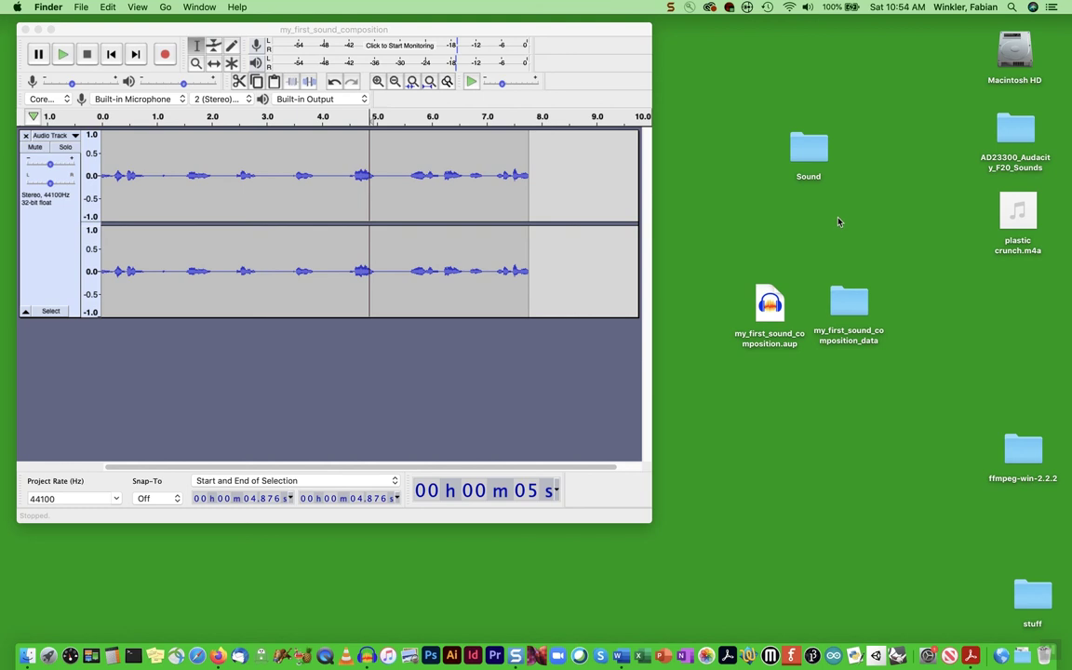
{"action": "left_click_drag", "start_coordinate": [739, 253], "coordinate": [668, 229]}
- Bring Audacity forward, check the File > Save Project options, then quit Audacity
{"action": "left_click_drag", "start_coordinate": [105, 30], "coordinate": [158, 30]}
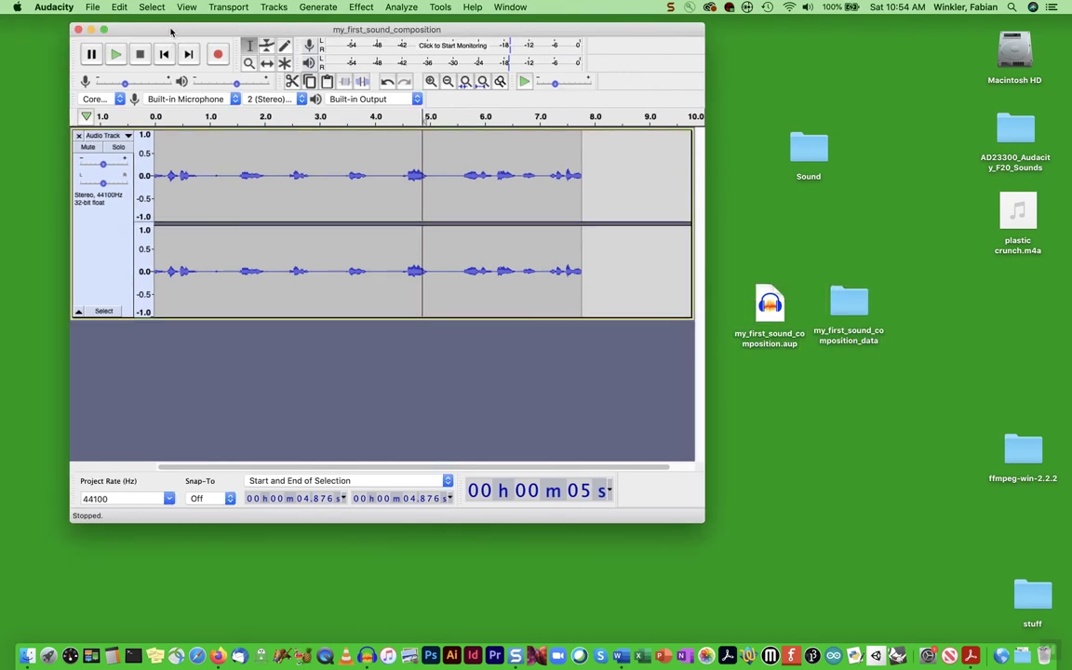
{"action": "left_click", "coordinate": [92, 6]}
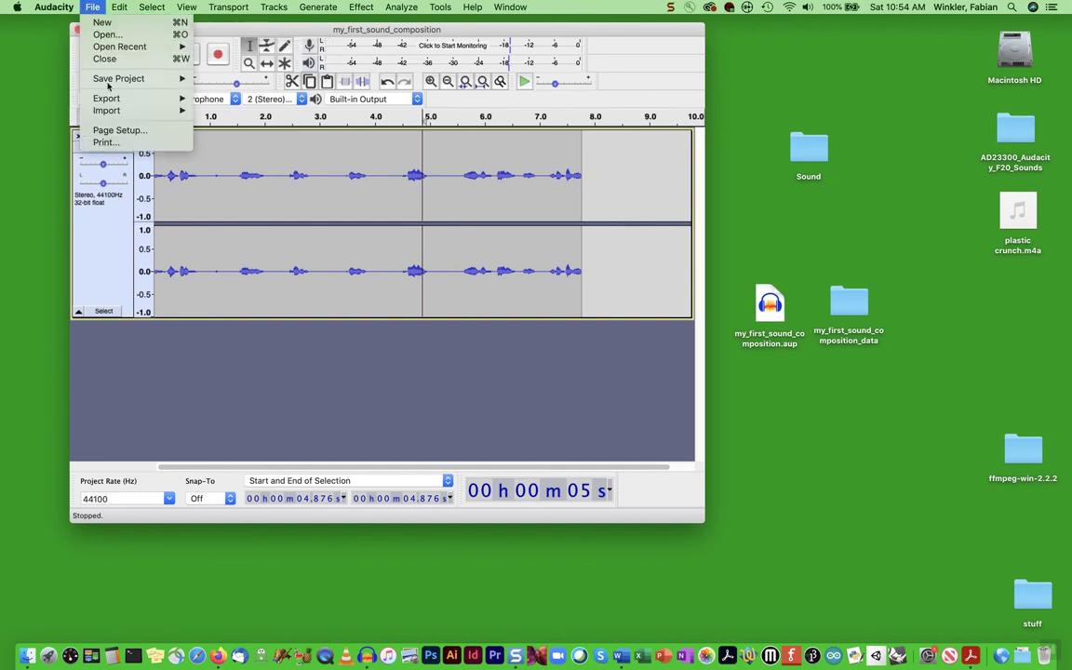
{"action": "mouse_move", "coordinate": [112, 79]}
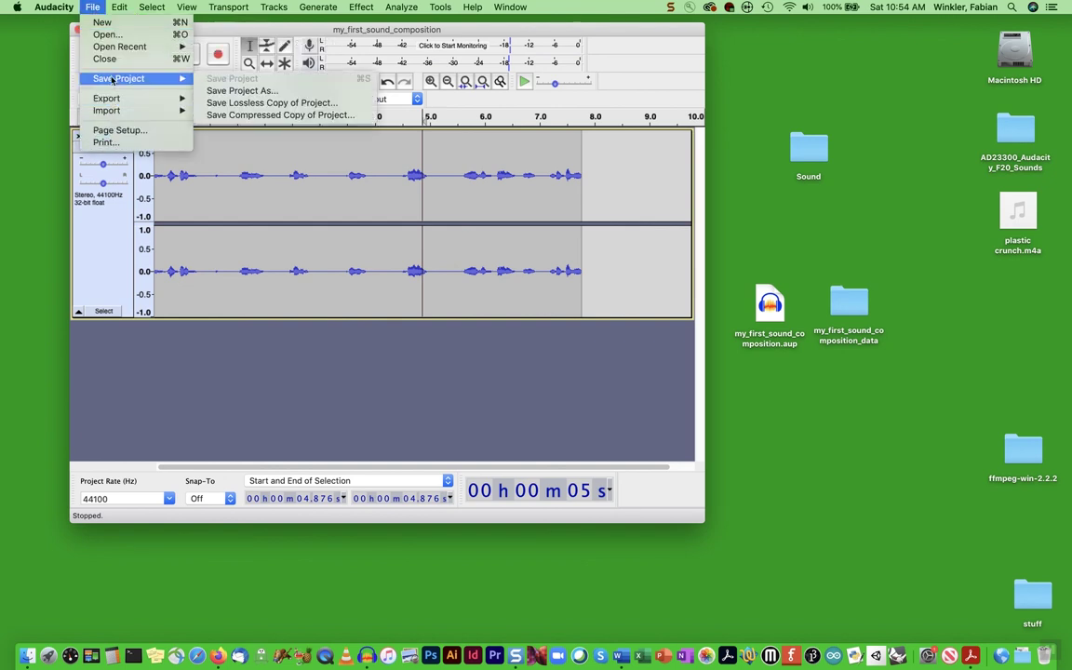
{"action": "mouse_move", "coordinate": [54, 7]}
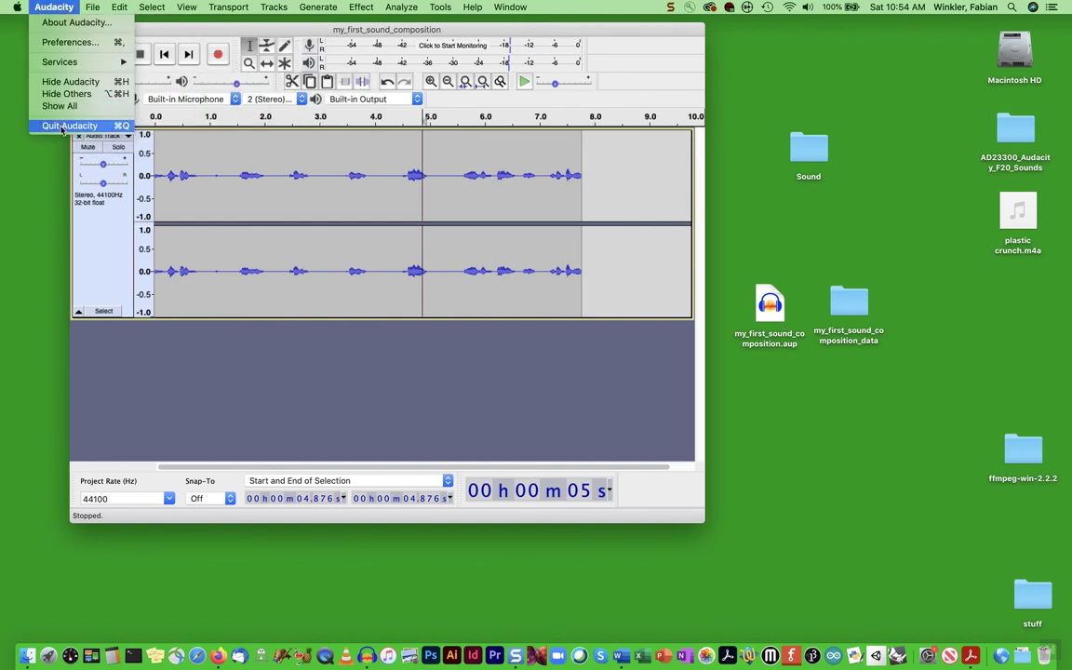
{"action": "left_click", "coordinate": [65, 126]}
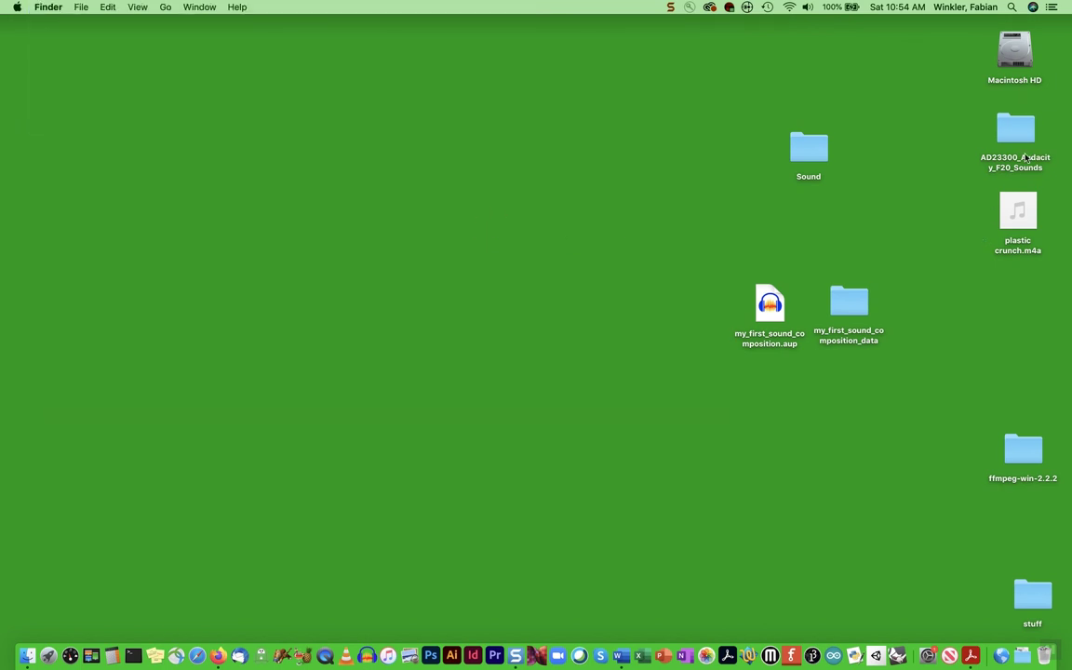
- Move the AD23300_Audacity_F20_Sounds folder and plastic crunch.m4a into the Sound folder
{"action": "left_click_drag", "start_coordinate": [1000, 106], "coordinate": [701, 111]}
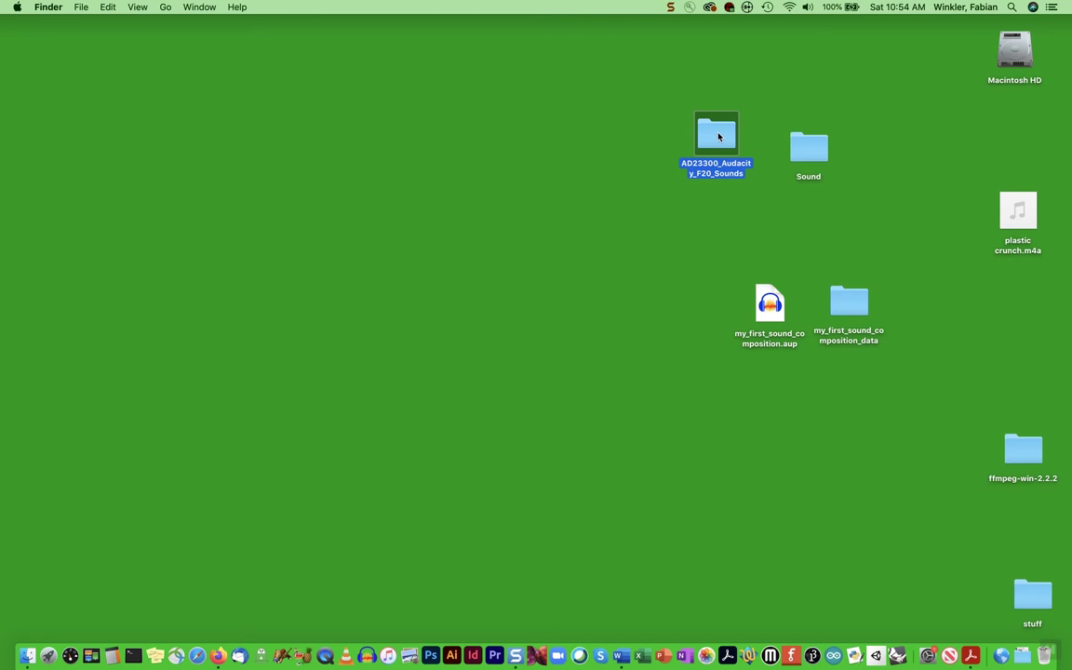
{"action": "left_click_drag", "start_coordinate": [718, 137], "coordinate": [806, 147]}
{"action": "mouse_move", "coordinate": [1029, 210]}
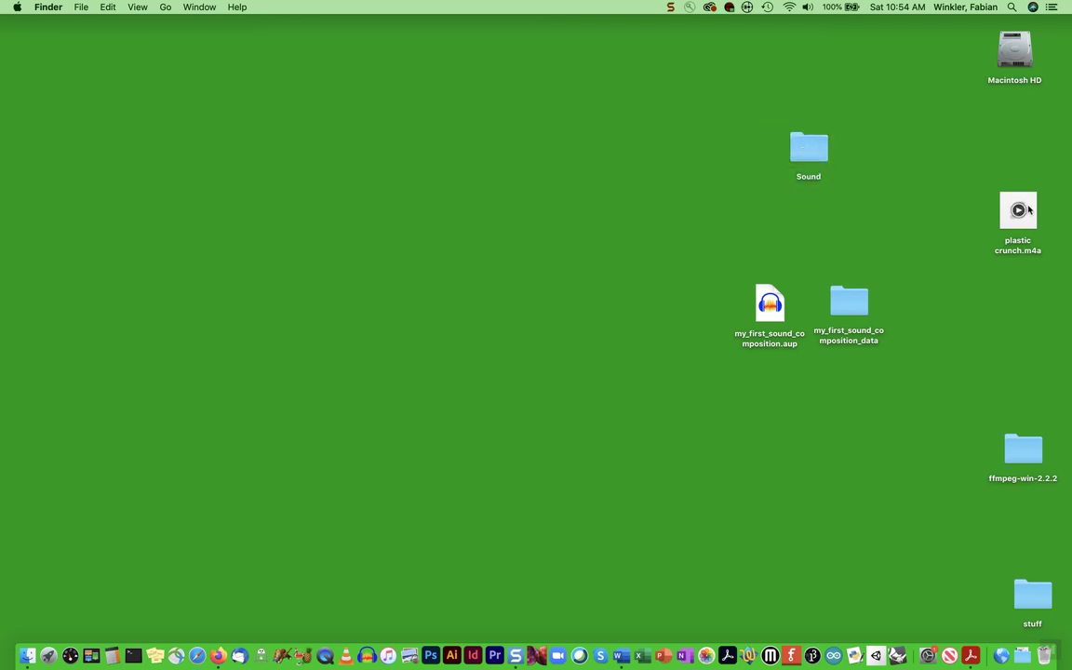
{"action": "left_click_drag", "start_coordinate": [1028, 210], "coordinate": [809, 151]}
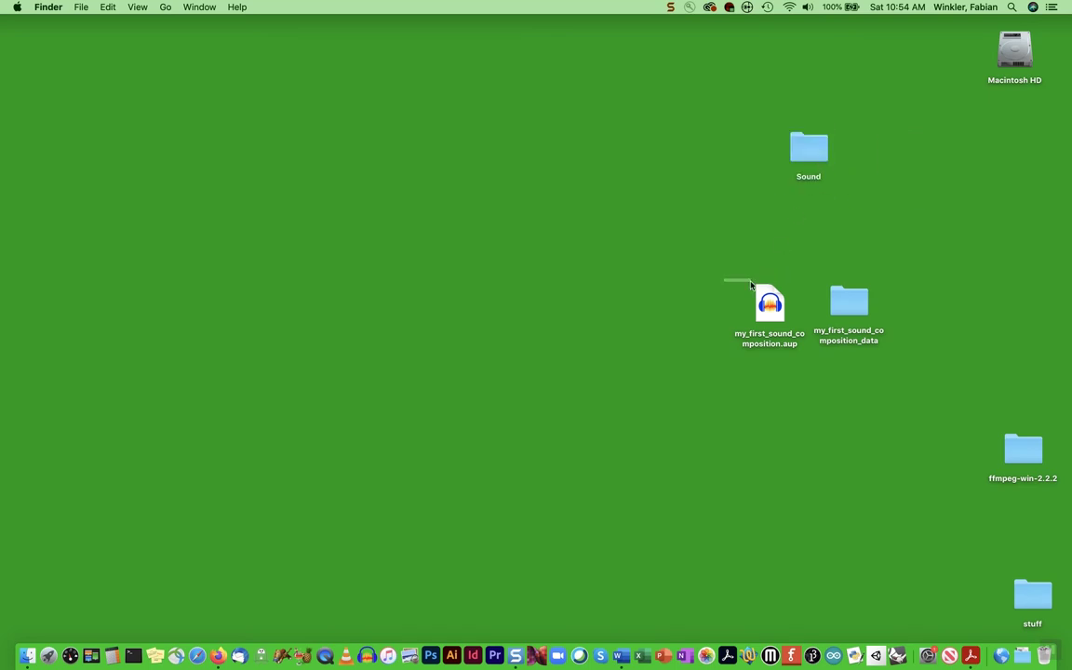
- Move the .aup file and its data folder into Sound, then open Sound
{"action": "left_click_drag", "start_coordinate": [751, 285], "coordinate": [838, 317]}
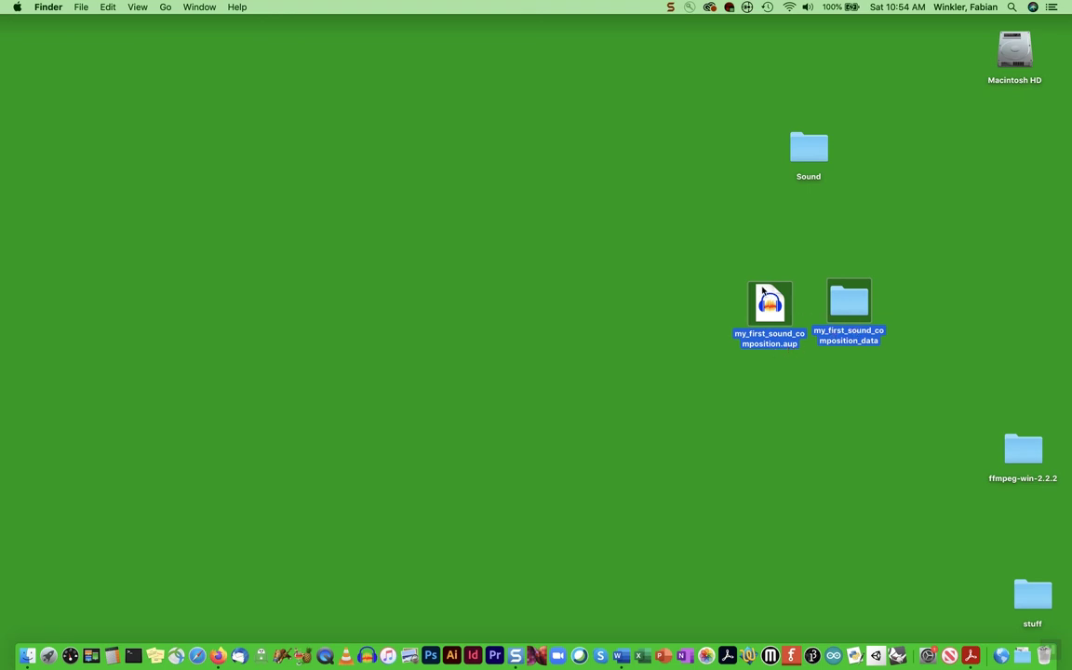
{"action": "left_click_drag", "start_coordinate": [763, 291], "coordinate": [799, 143]}
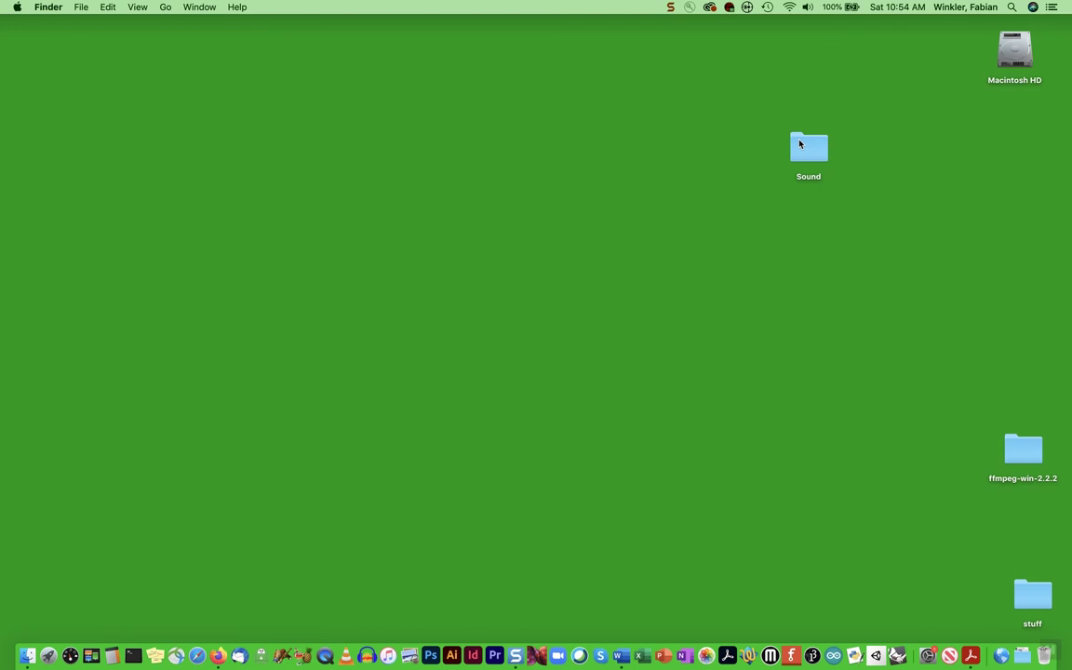
{"action": "double_click", "coordinate": [799, 144]}
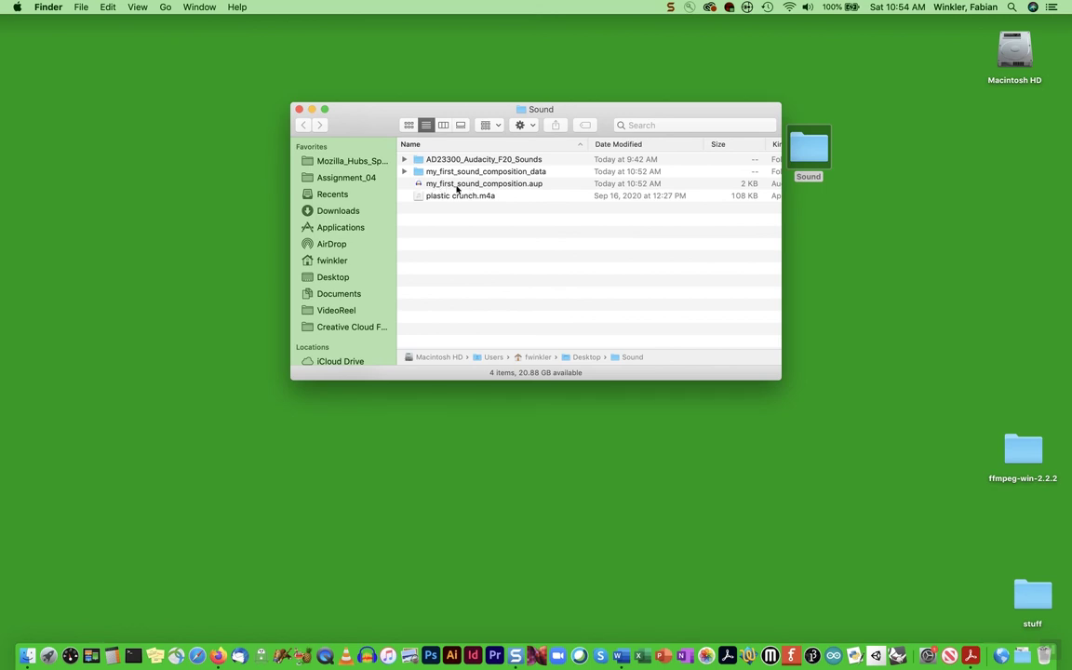
- Reopen my_first_sound_composition.aup from the Sound folder and enlarge the Audacity window
{"action": "double_click", "coordinate": [503, 184]}
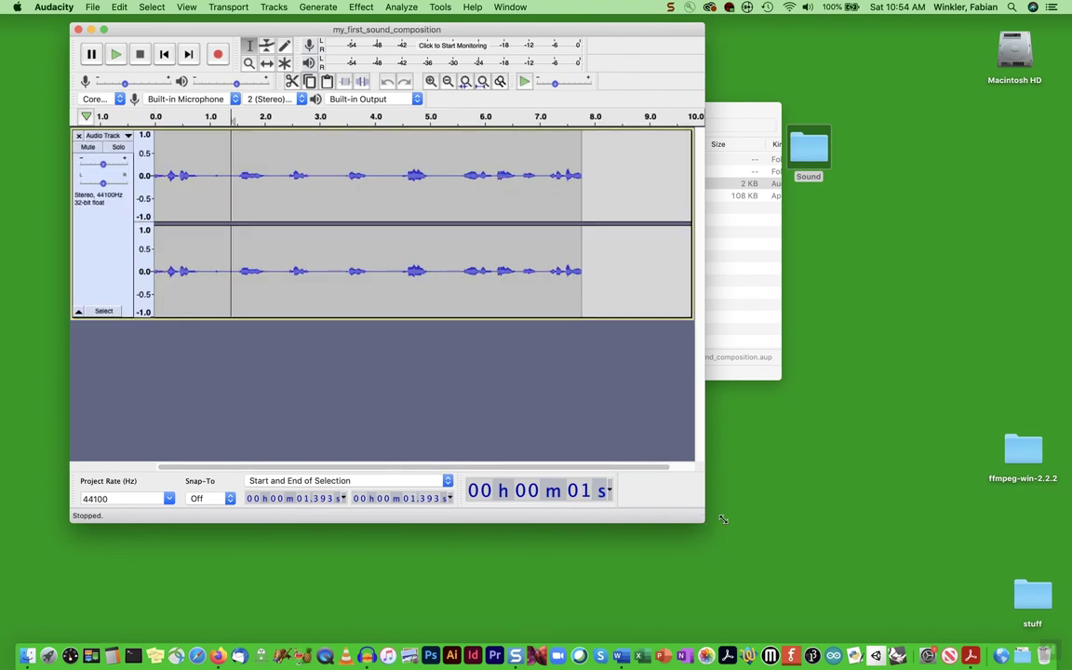
{"action": "left_click_drag", "start_coordinate": [705, 522], "coordinate": [937, 558]}
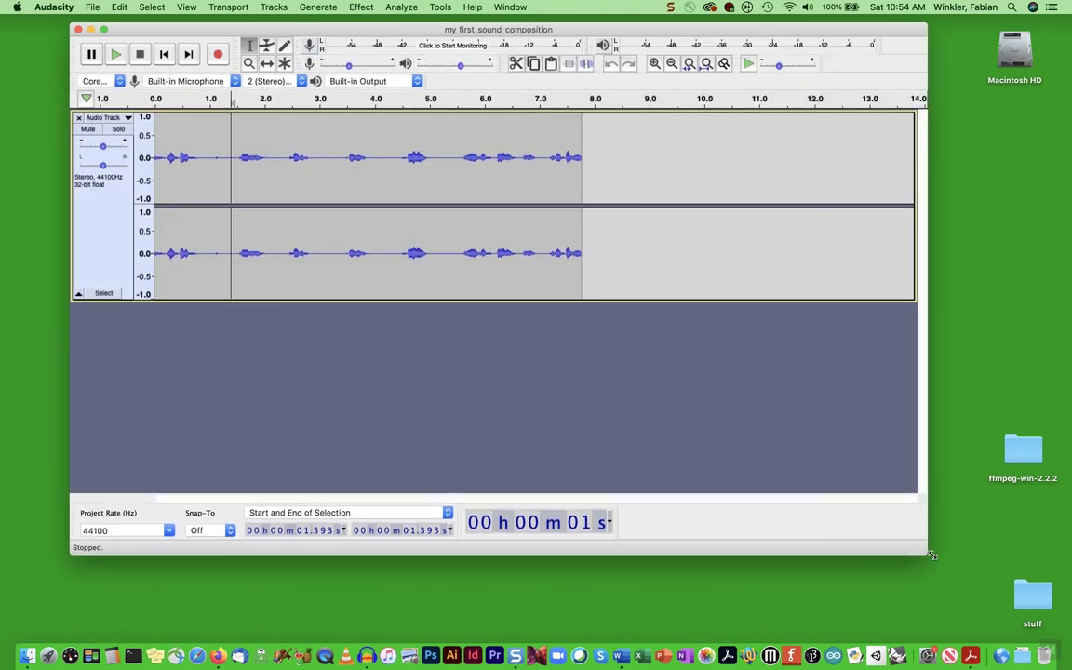